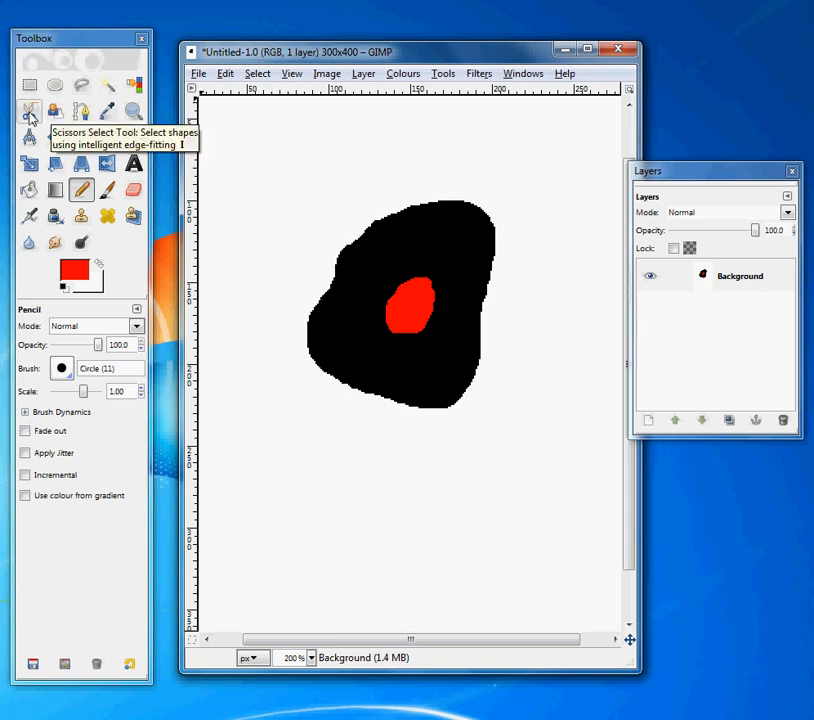
# Step: Trace the outer edge of the black shape with Scissors Select and convert the closed outline into a selection
pyautogui.click(29, 112)
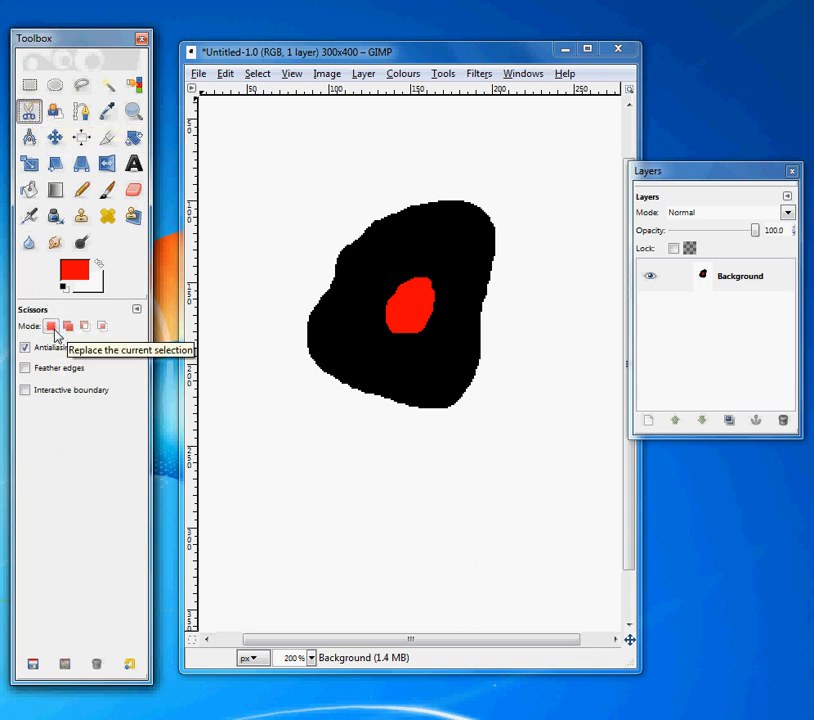
pyautogui.click(419, 204)
pyautogui.click(388, 214)
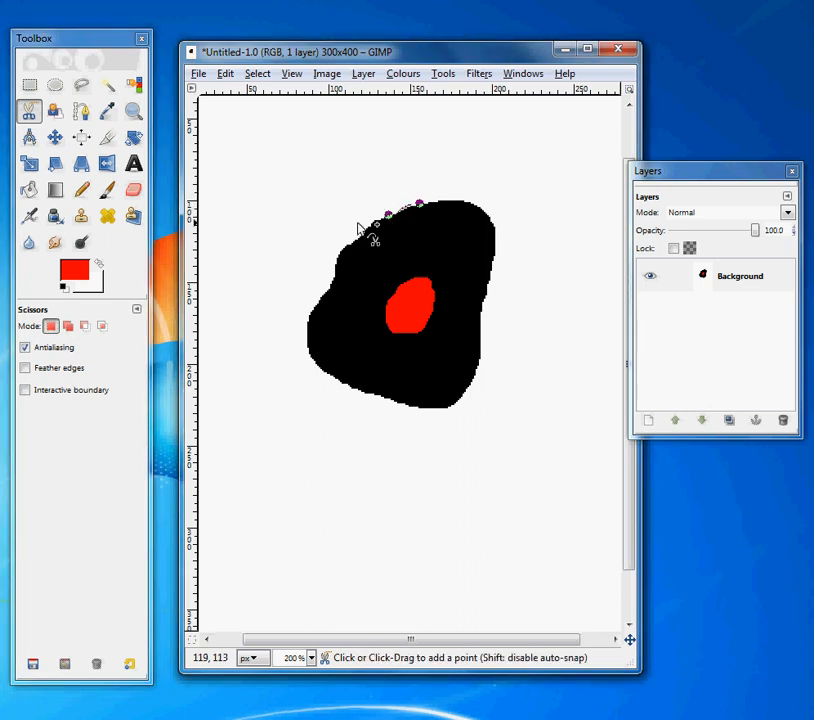
pyautogui.click(342, 251)
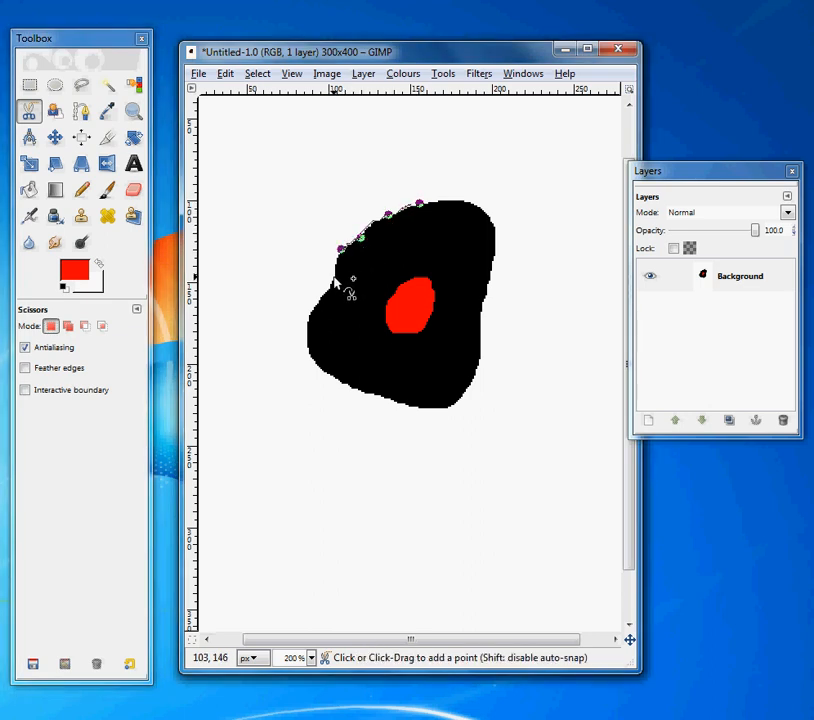
pyautogui.click(332, 276)
pyautogui.click(315, 300)
pyautogui.click(307, 334)
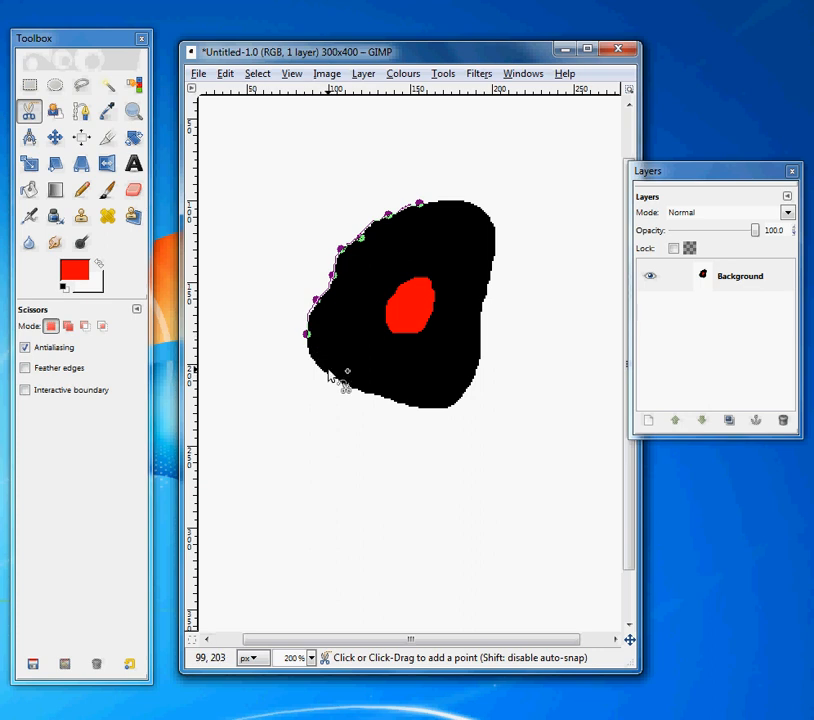
pyautogui.click(329, 373)
pyautogui.click(370, 391)
pyautogui.click(413, 408)
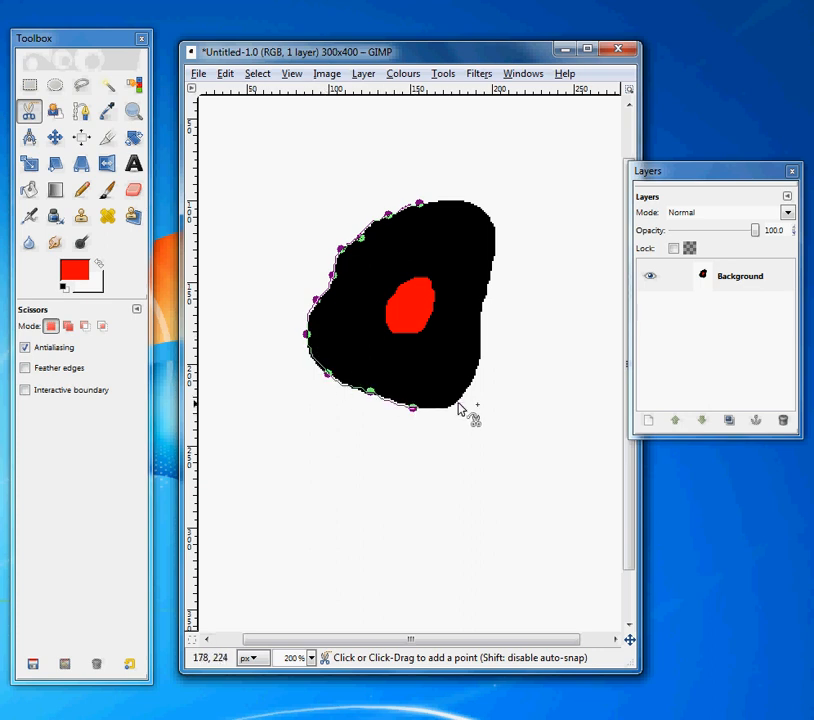
pyautogui.click(456, 402)
pyautogui.click(478, 355)
pyautogui.click(480, 313)
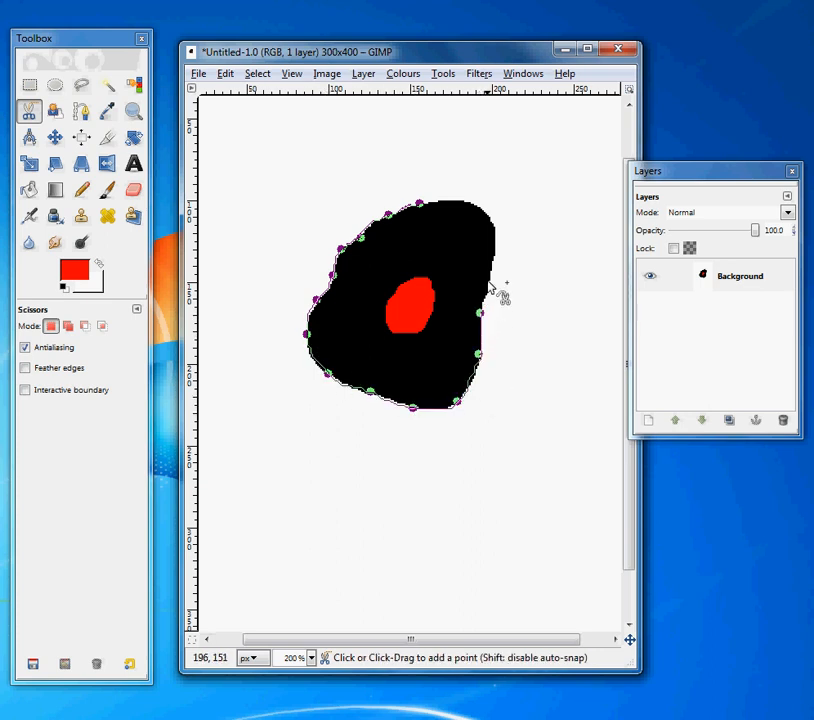
pyautogui.click(491, 265)
pyautogui.click(490, 217)
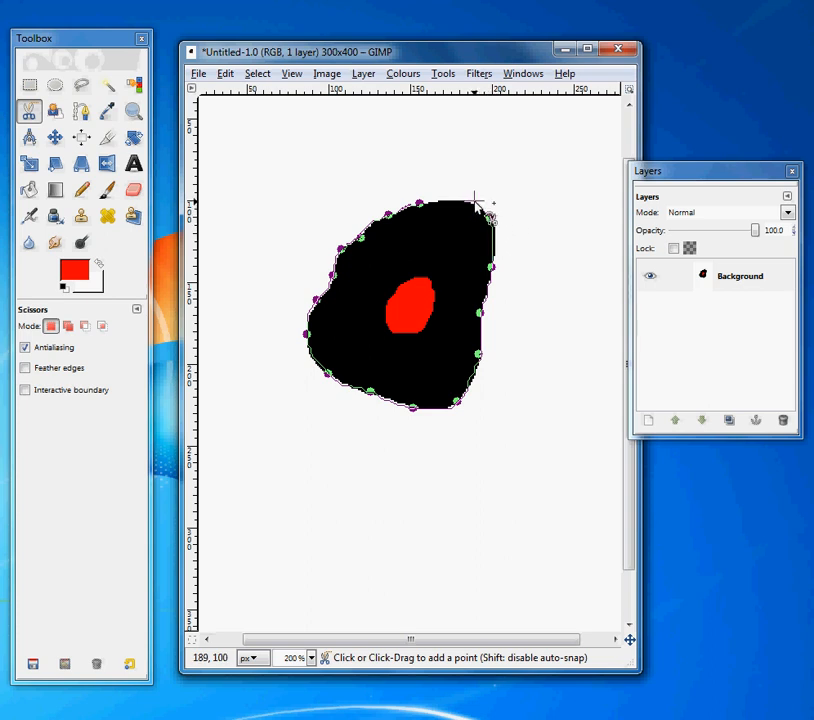
pyautogui.click(475, 201)
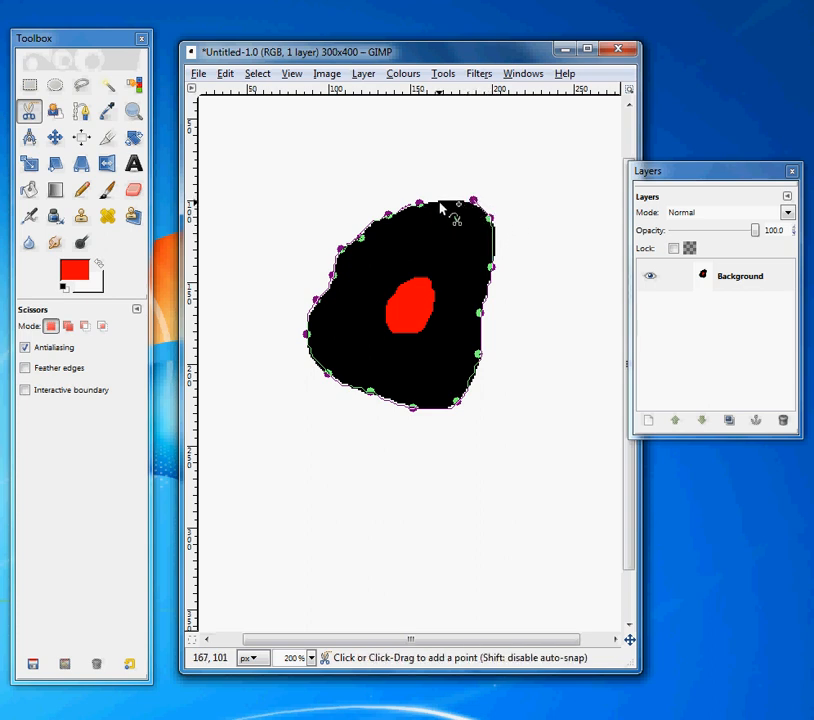
pyautogui.click(419, 205)
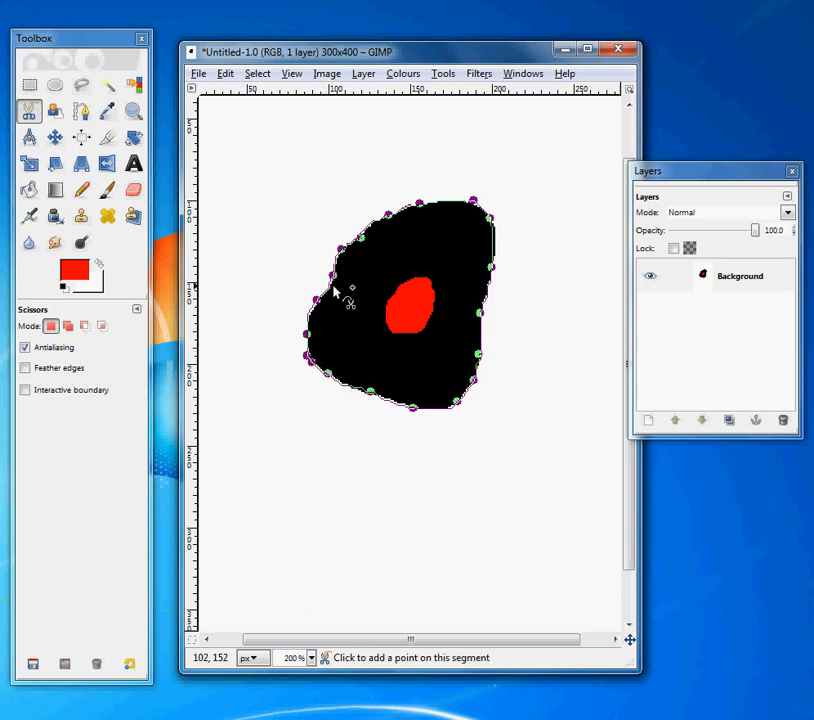
pyautogui.click(408, 302)
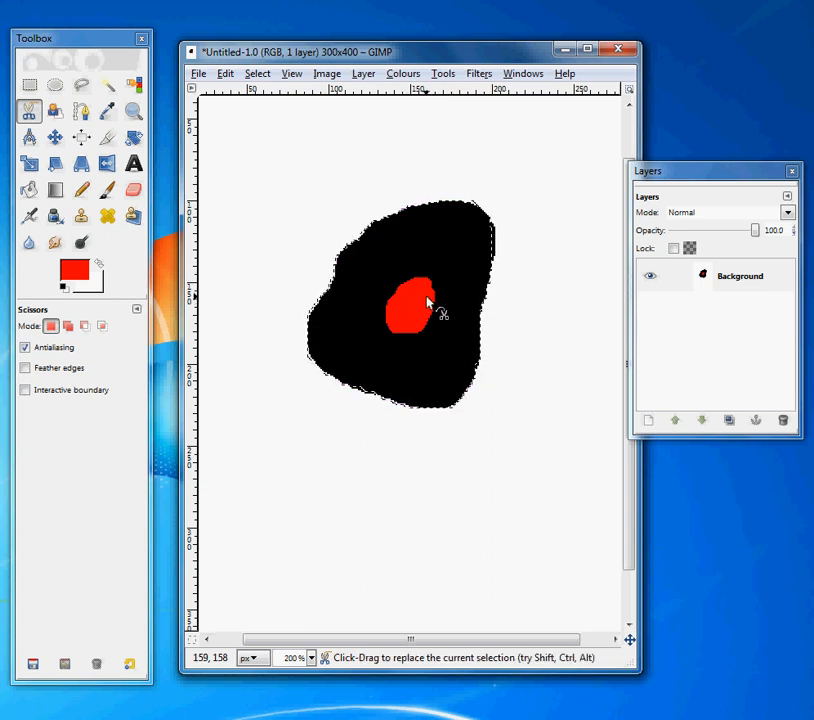
# Step: Add the missed strip along the black shape's upper right edge to the current selection with Scissors Select
pyautogui.click(69, 327)
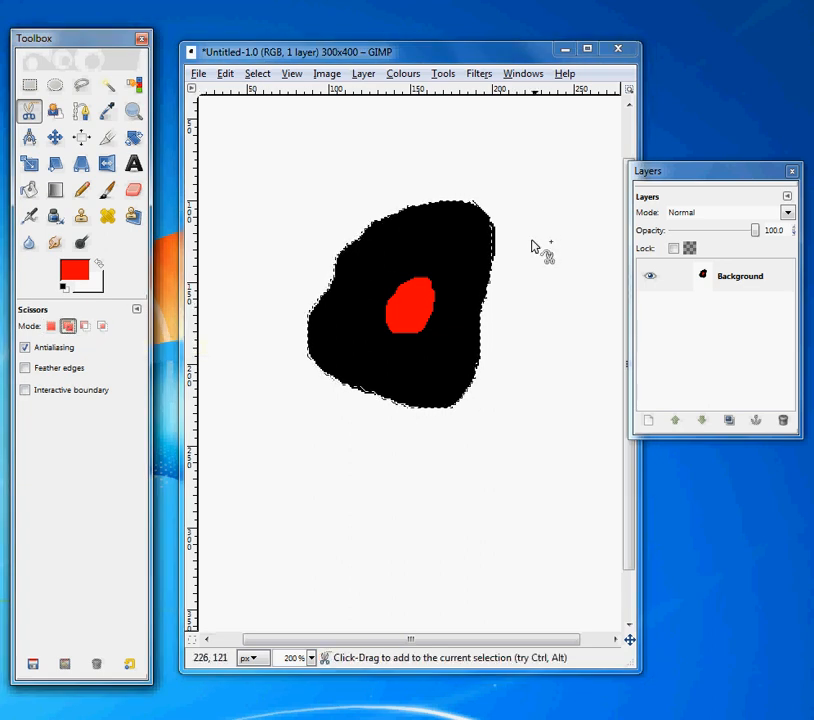
pyautogui.click(488, 272)
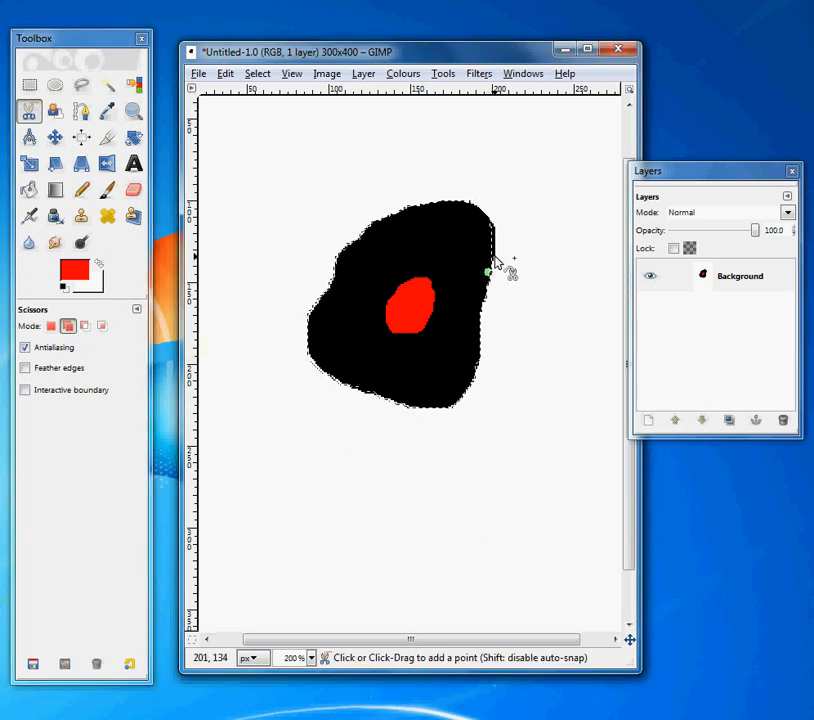
pyautogui.click(496, 225)
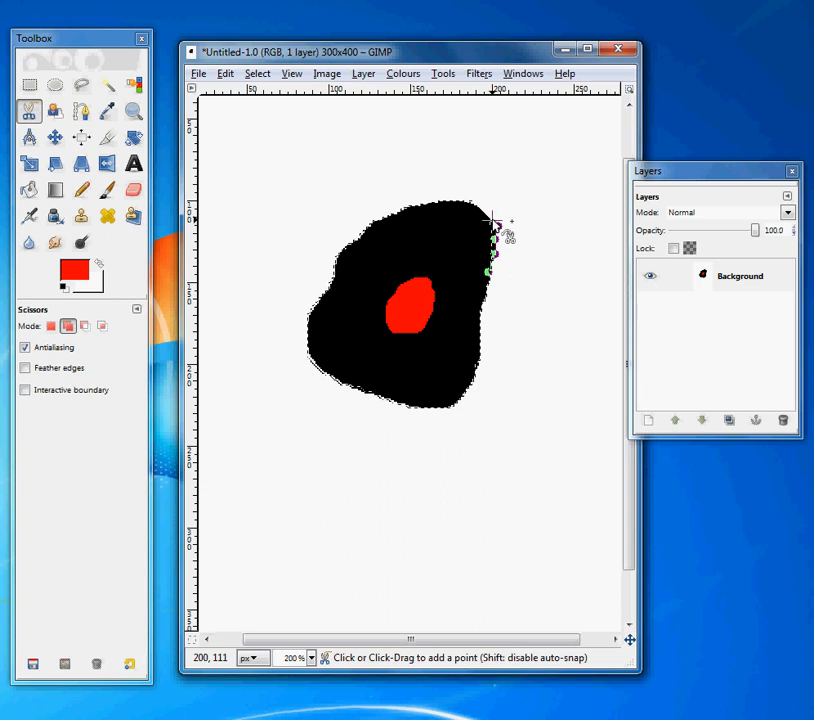
pyautogui.click(491, 275)
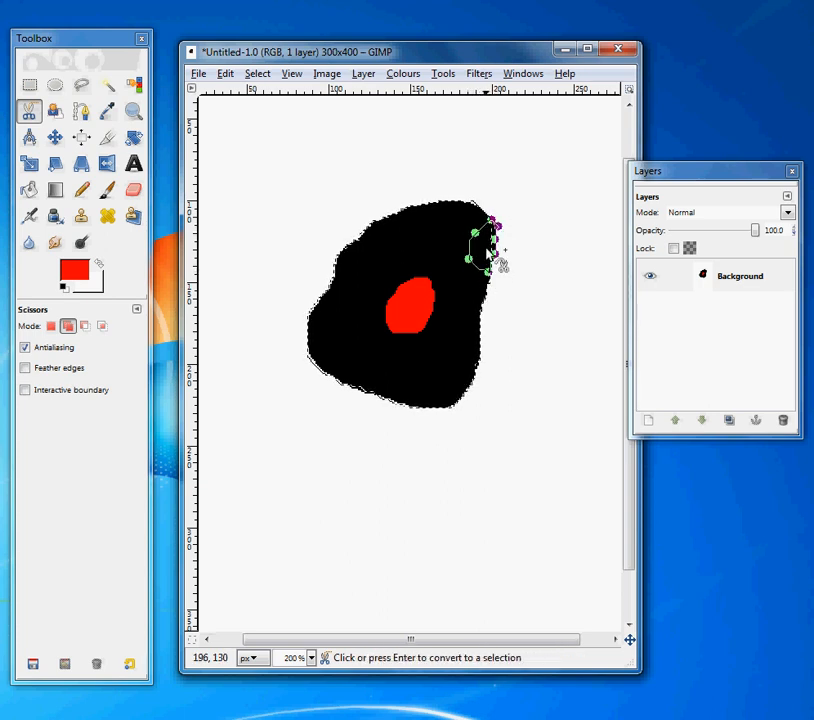
pyautogui.click(454, 306)
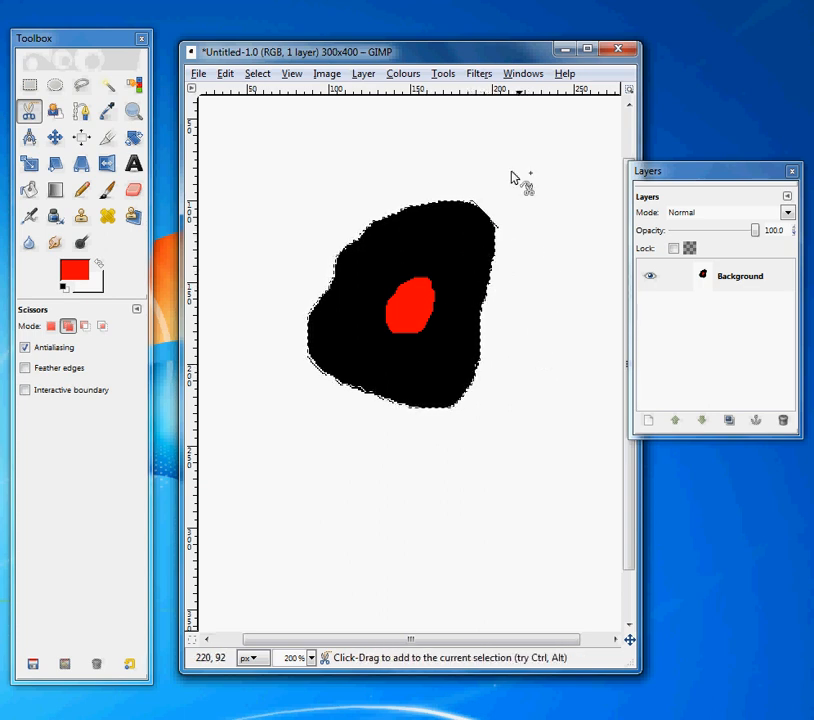
# Step: Copy the selected black shape with its red centre and switch to the Move tool
pyautogui.click(230, 75)
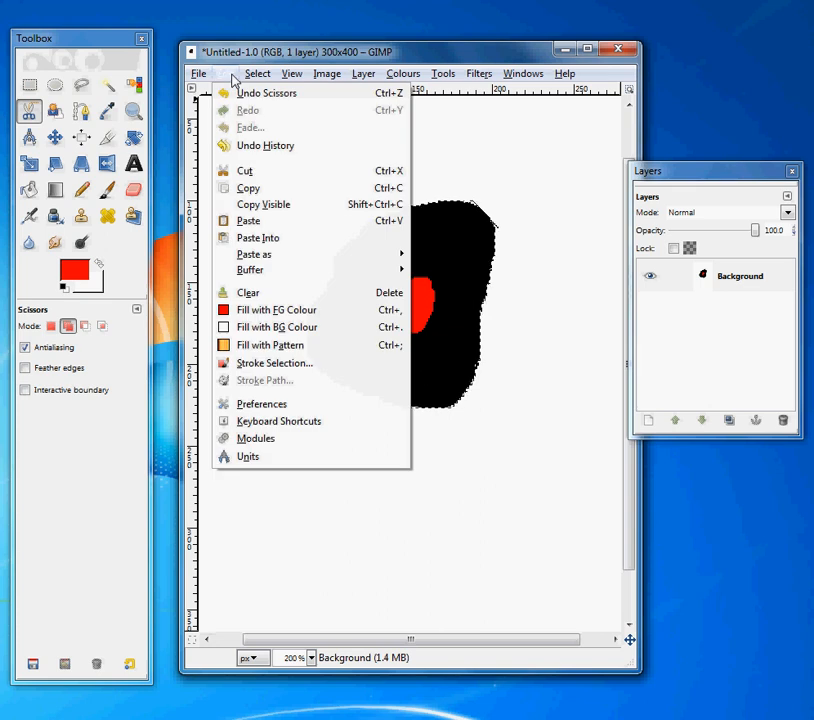
pyautogui.click(238, 190)
pyautogui.press('m')
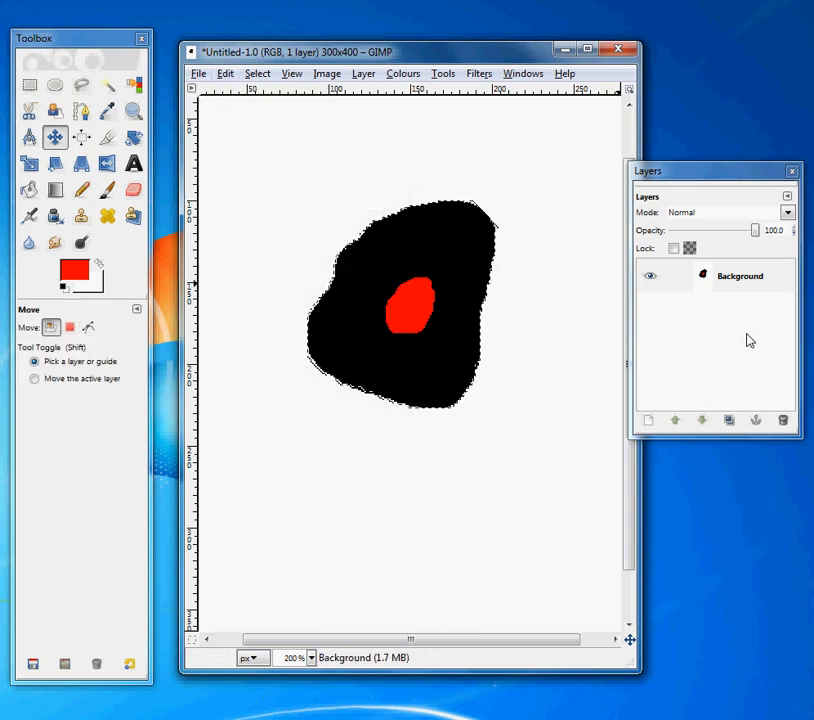
# Step: Create a new 300 x 400 px layer named "Layer 2" with transparency as its fill
pyautogui.rightClick(714, 334)
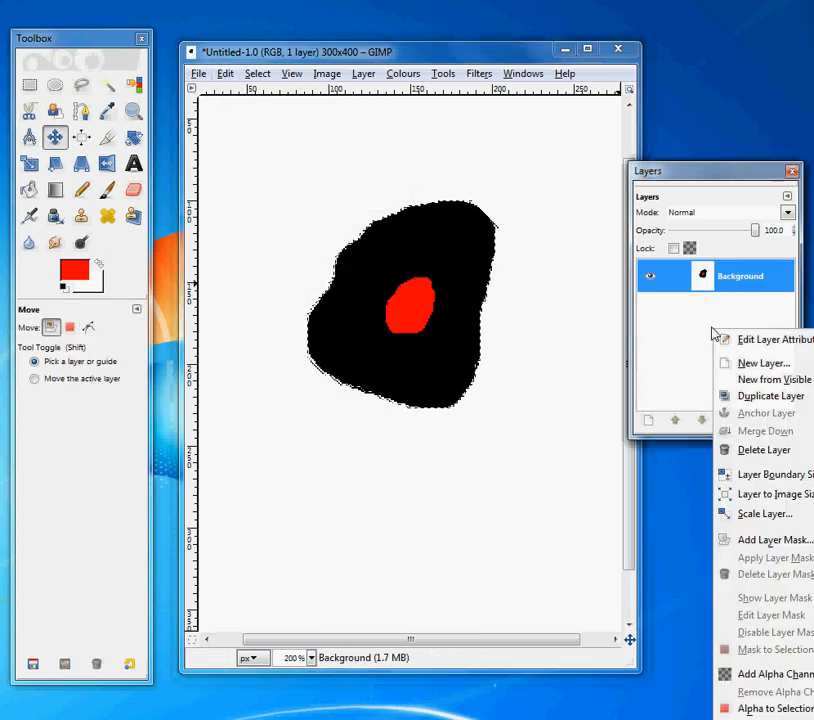
pyautogui.click(749, 369)
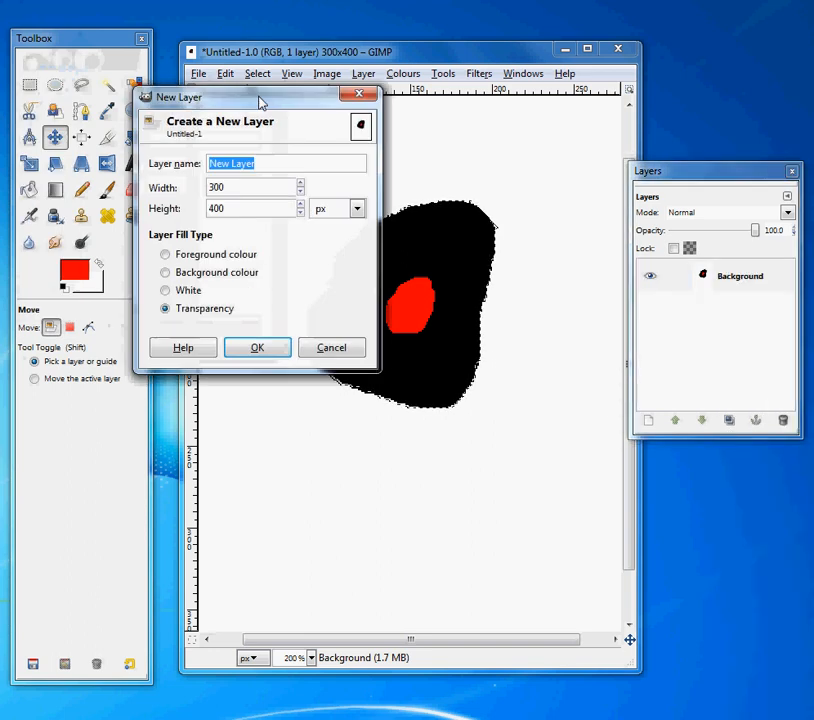
pyautogui.moveTo(260, 100); pyautogui.dragTo(296, 100)
pyautogui.write('Lay')
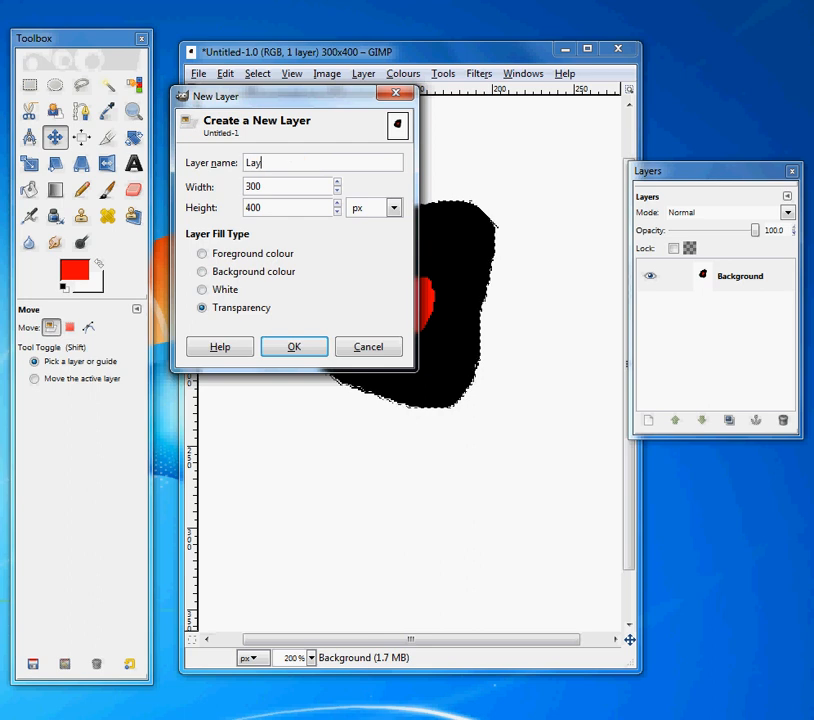
pyautogui.write('er 2')
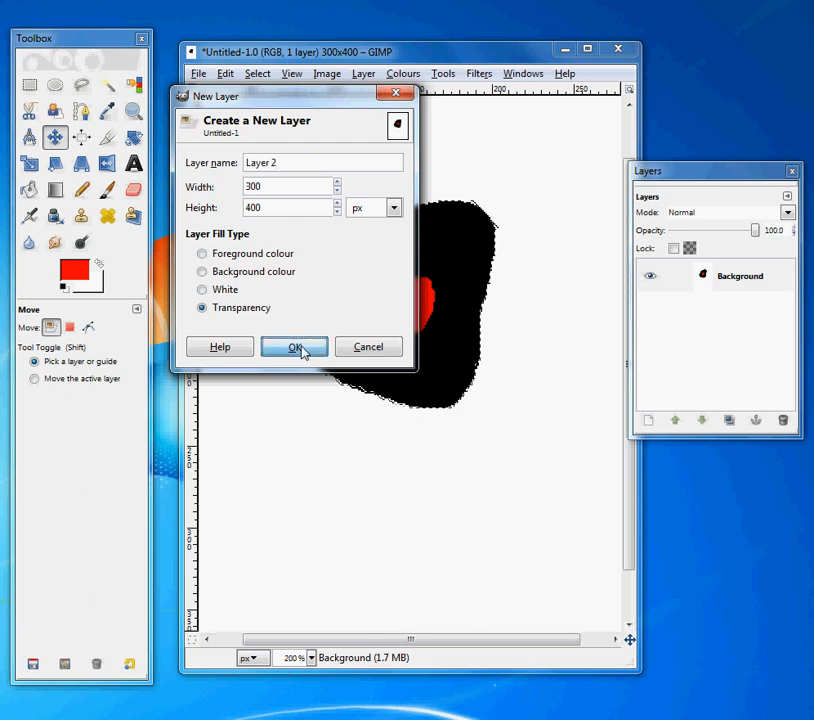
pyautogui.click(300, 348)
# Step: Paste the copied shape and anchor the floating selection onto Layer 2
pyautogui.rightClick(743, 281)
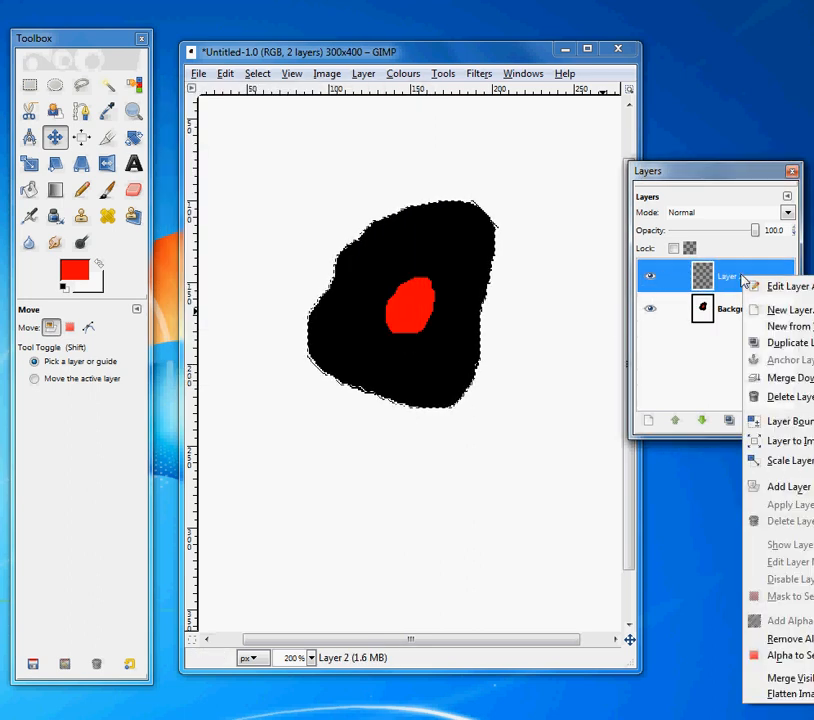
pyautogui.click(225, 74)
pyautogui.click(269, 221)
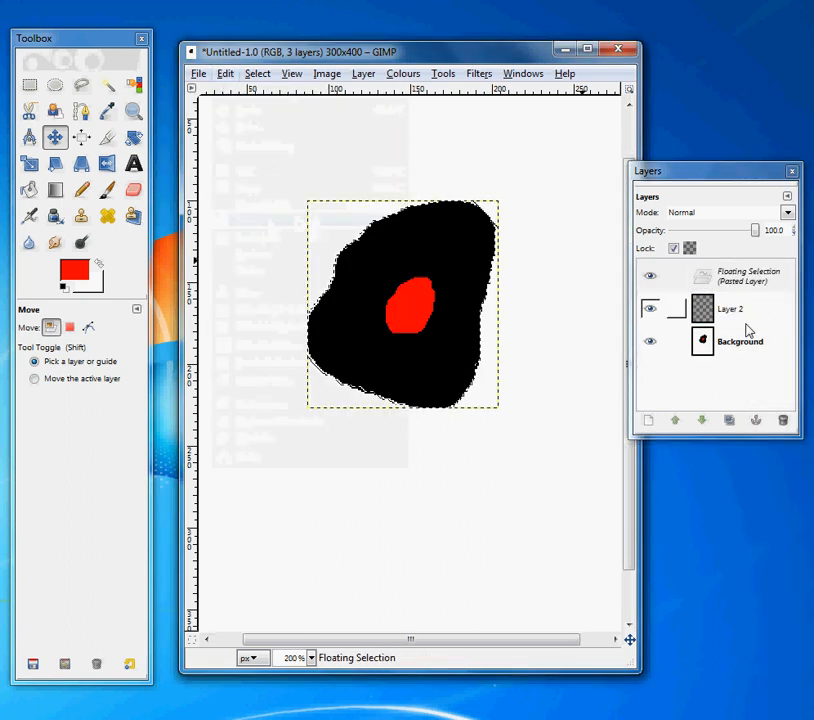
pyautogui.rightClick(754, 285)
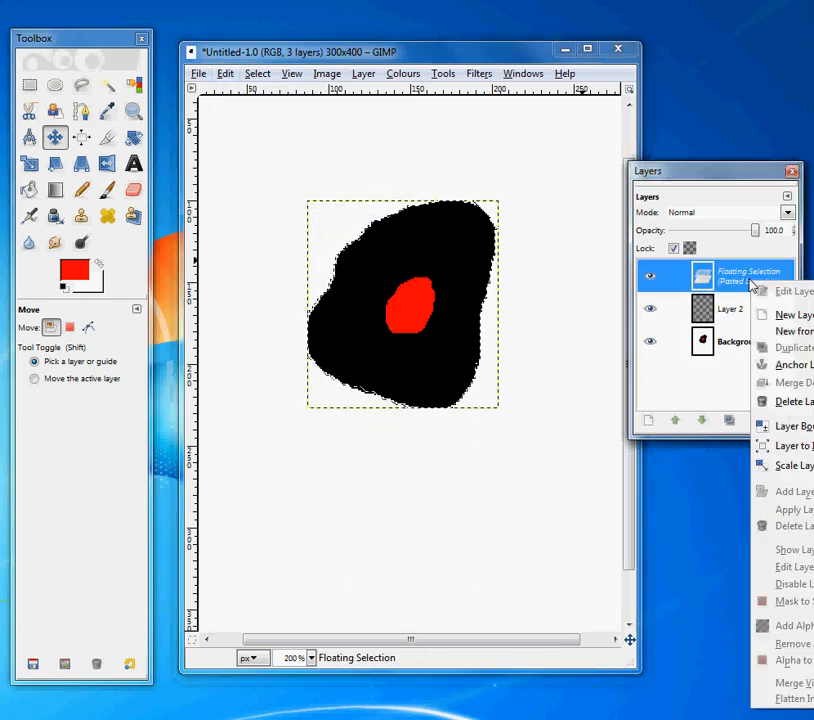
pyautogui.click(785, 364)
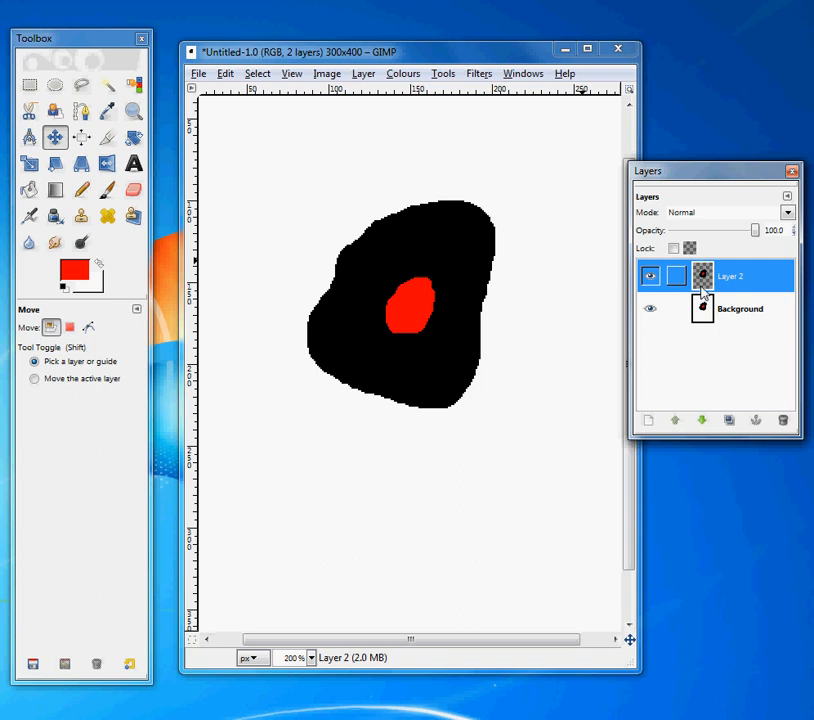
# Step: Trace the red blob's edge on Layer 2 with Scissors Select in replace mode and convert it into a selection
pyautogui.click(31, 116)
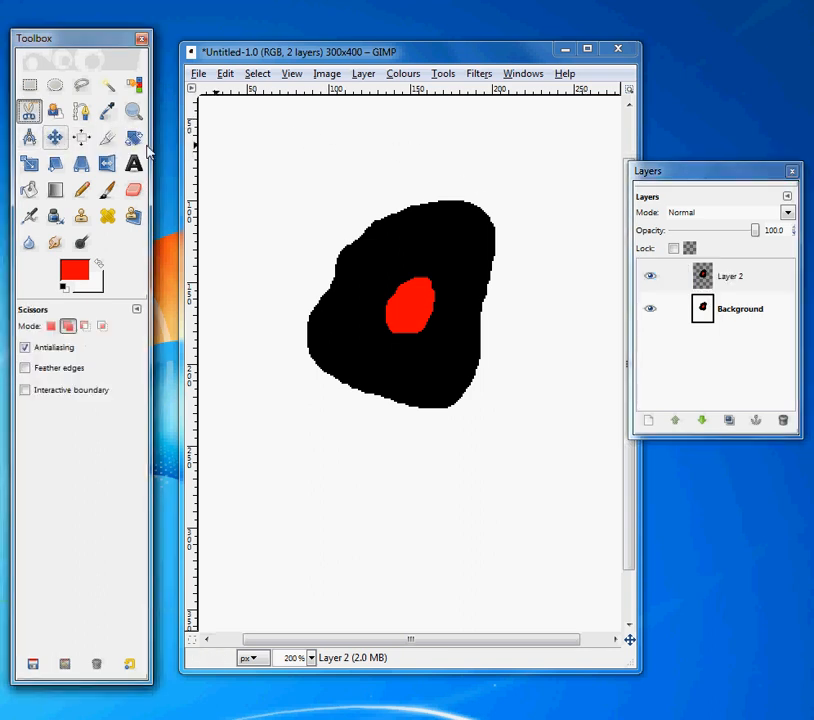
pyautogui.click(411, 281)
pyautogui.click(395, 289)
pyautogui.click(387, 301)
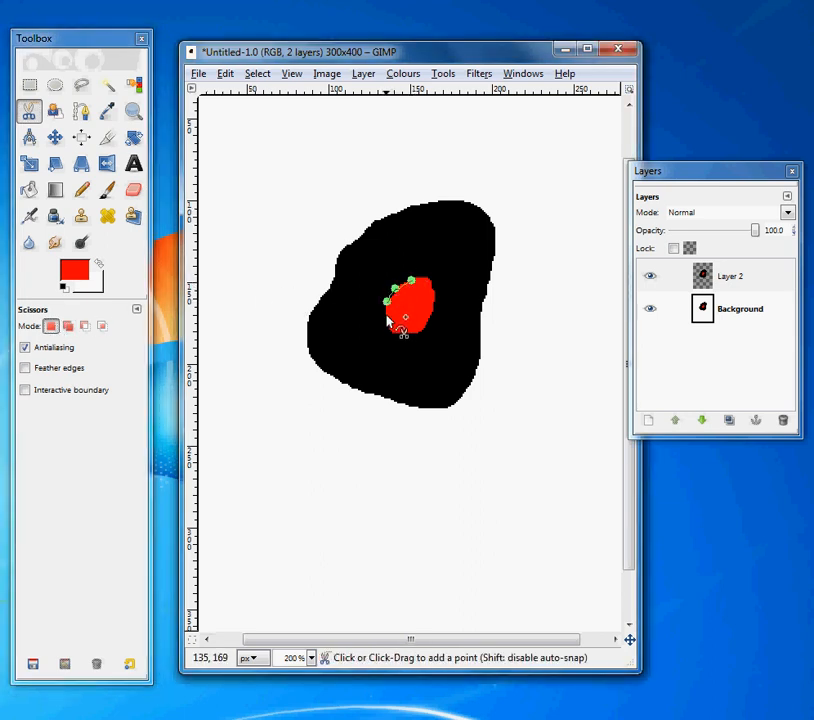
pyautogui.click(386, 318)
pyautogui.click(393, 330)
pyautogui.click(413, 331)
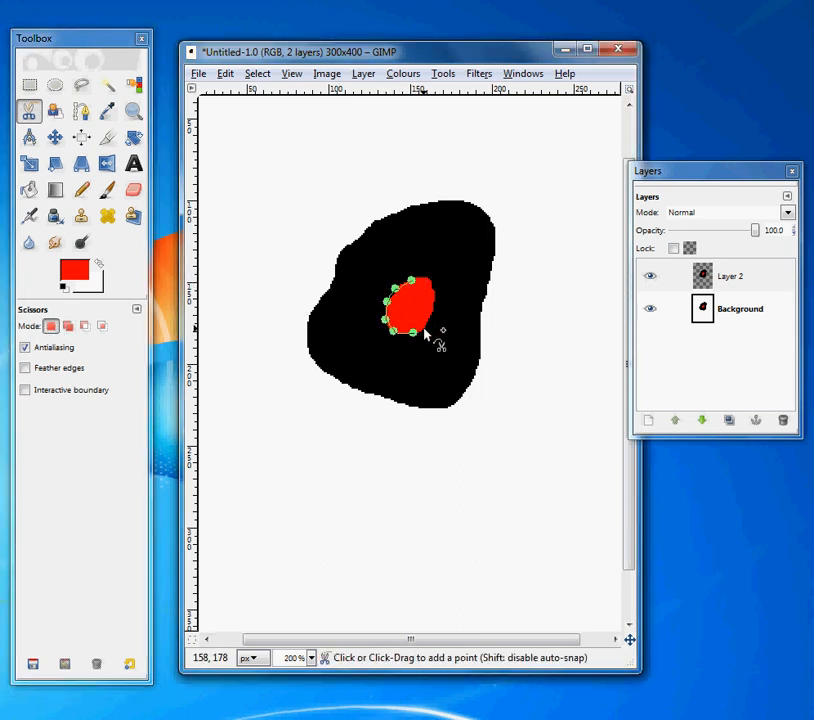
pyautogui.click(423, 328)
pyautogui.click(432, 312)
pyautogui.click(436, 301)
pyautogui.click(435, 289)
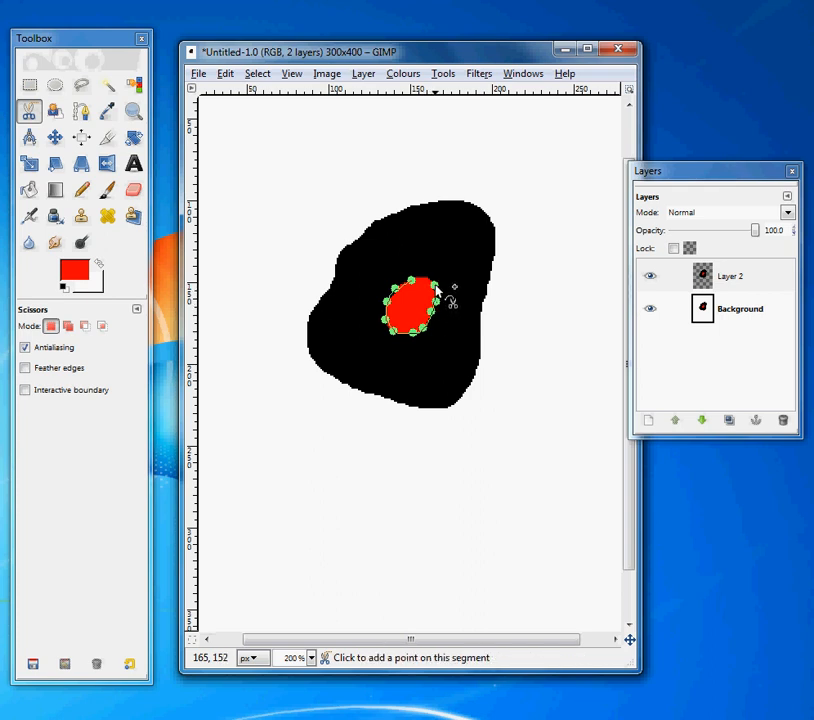
pyautogui.click(429, 274)
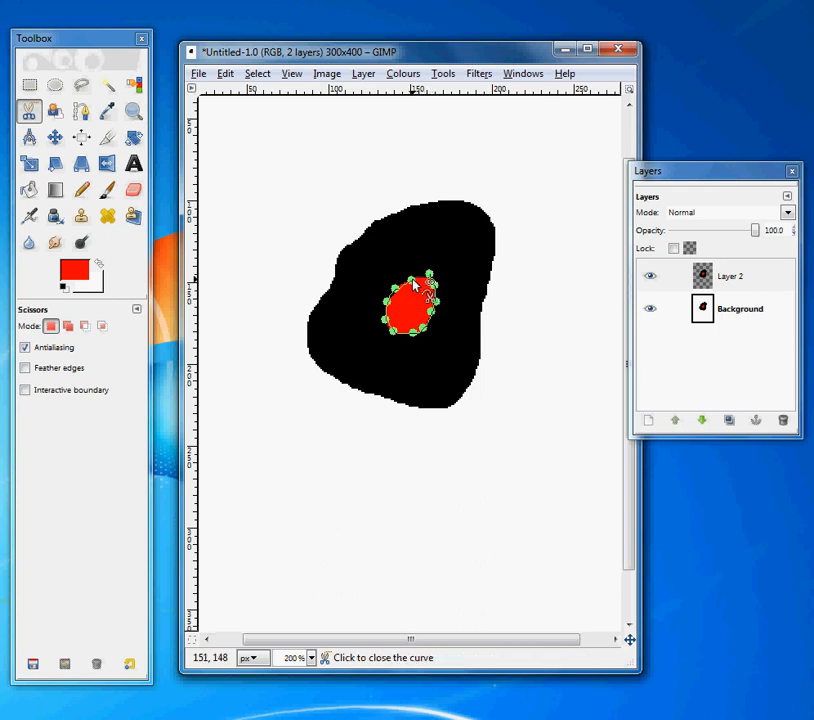
pyautogui.click(414, 285)
pyautogui.click(413, 305)
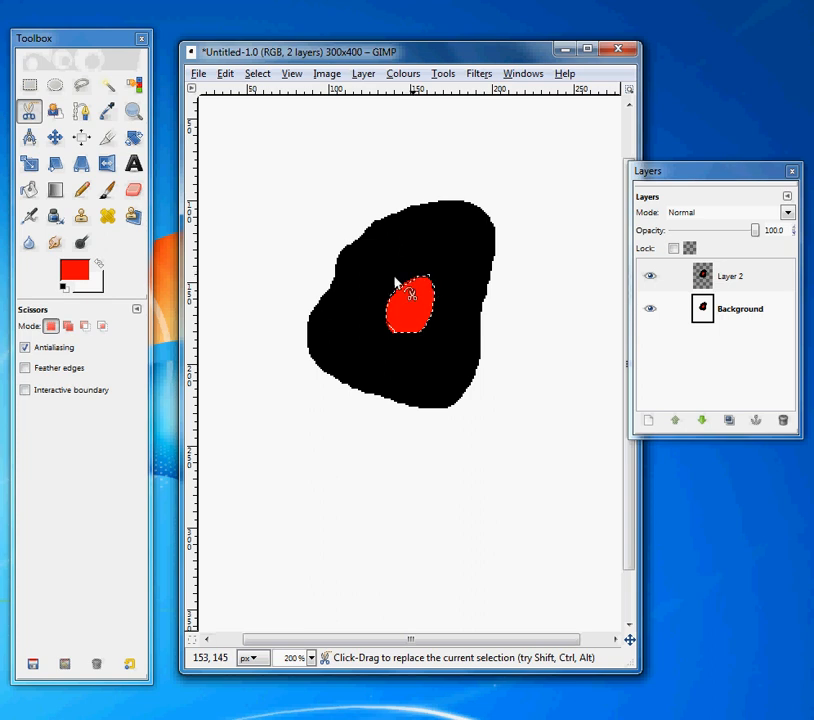
# Step: Add the missed strip along the red blob's upper left edge to the current selection with Scissors Select
pyautogui.click(67, 326)
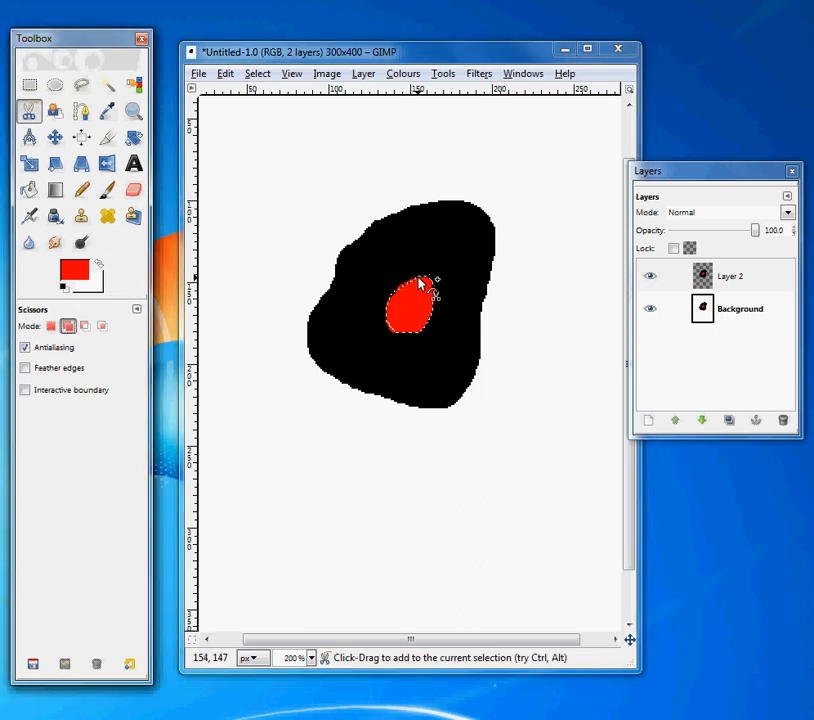
pyautogui.click(416, 276)
pyautogui.click(408, 277)
pyautogui.click(400, 281)
pyautogui.click(395, 288)
pyautogui.click(392, 297)
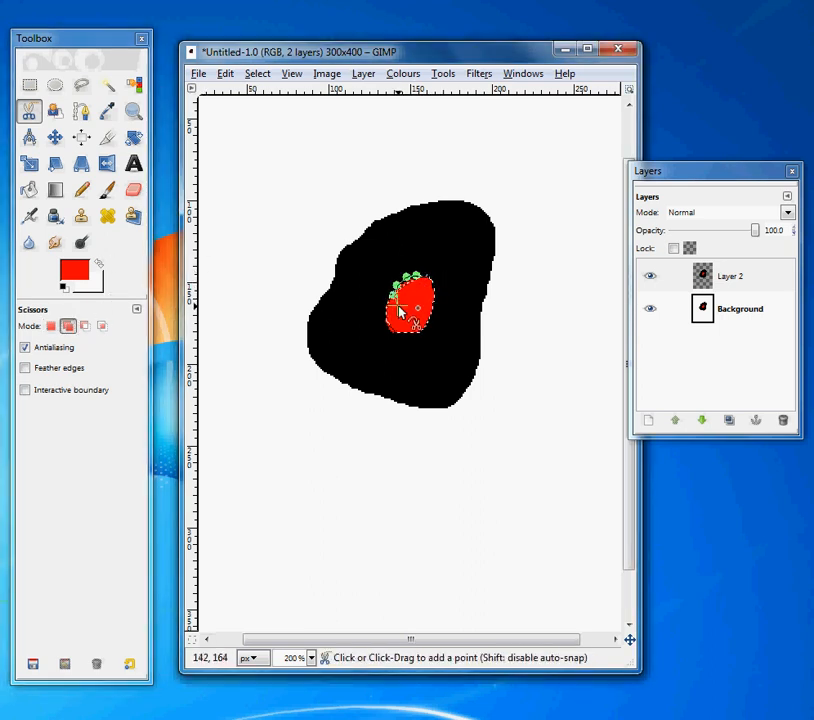
pyautogui.click(419, 283)
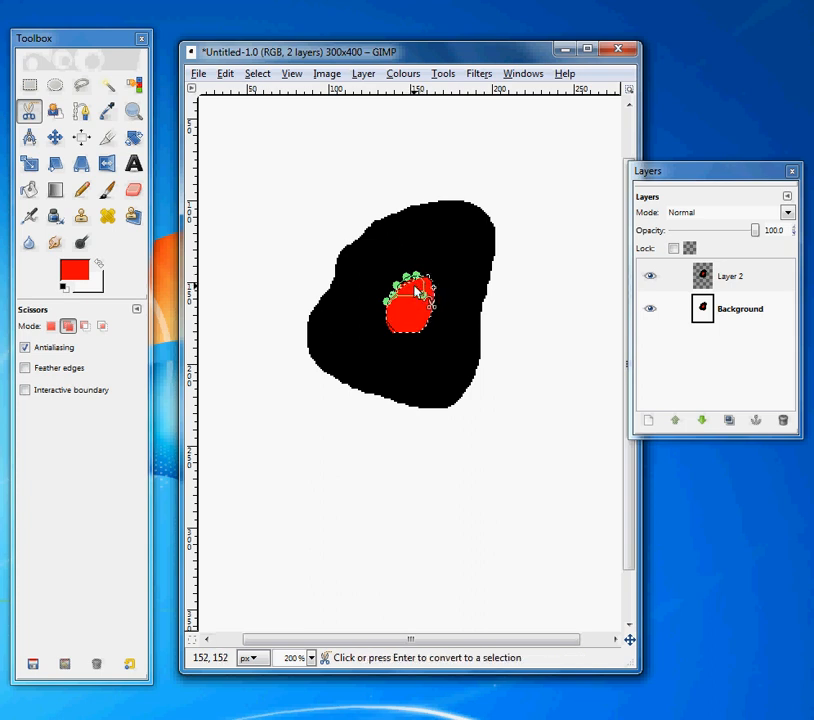
pyautogui.click(410, 305)
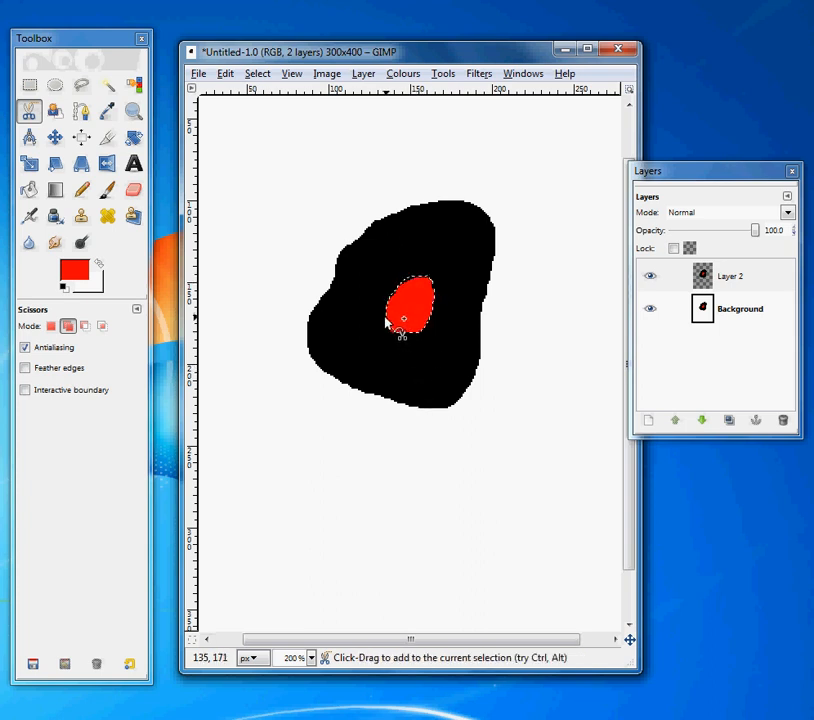
# Step: Add the missed strip along the red blob's lower left edge to the current selection with Scissors Select
pyautogui.click(383, 316)
pyautogui.click(387, 330)
pyautogui.click(397, 332)
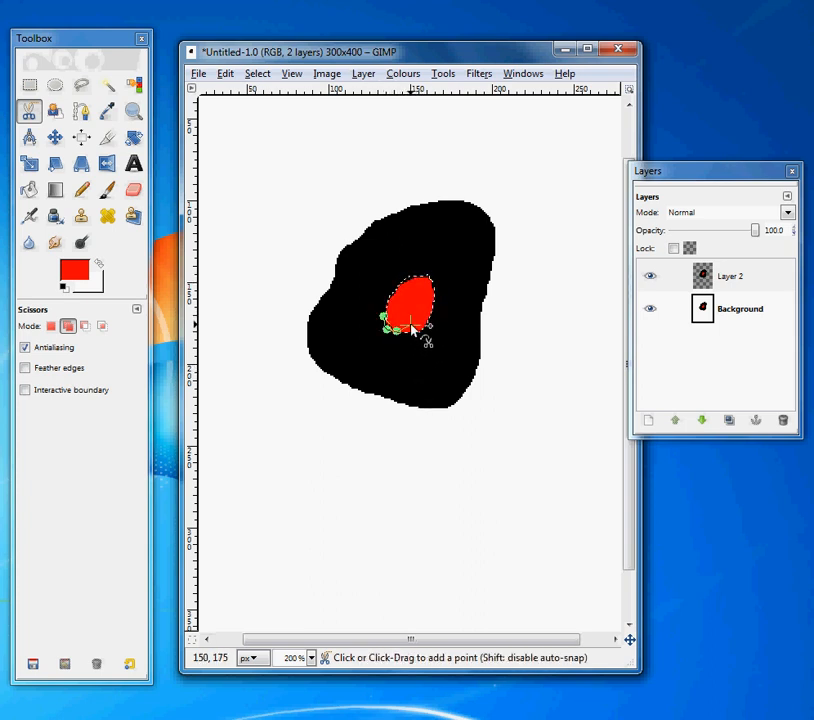
pyautogui.click(410, 324)
pyautogui.click(401, 312)
pyautogui.click(385, 317)
pyautogui.click(403, 327)
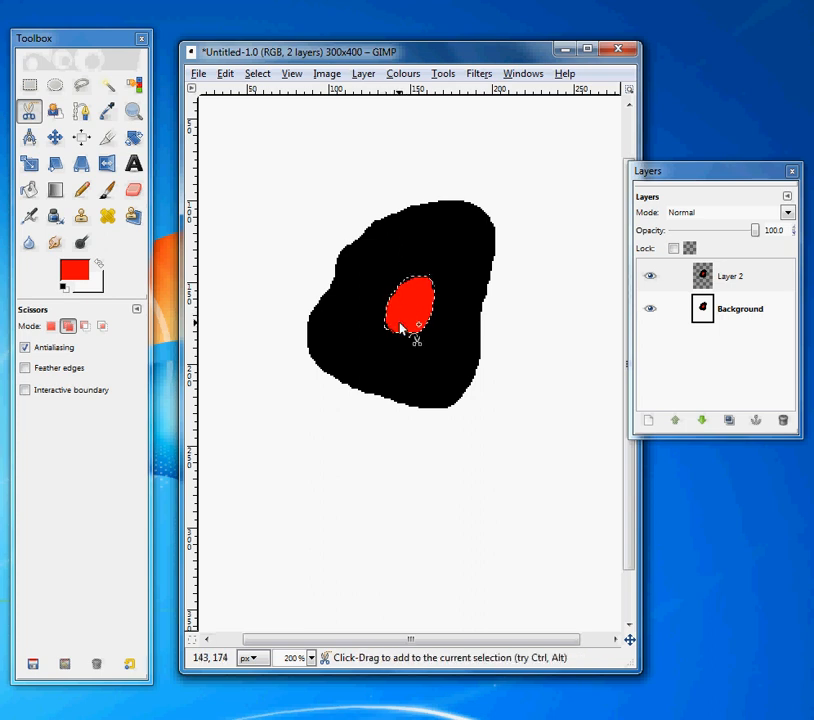
# Step: Copy the selected red blob and create a new 300 x 400 px transparent layer named "Layer 3"
pyautogui.click(226, 73)
pyautogui.click(246, 189)
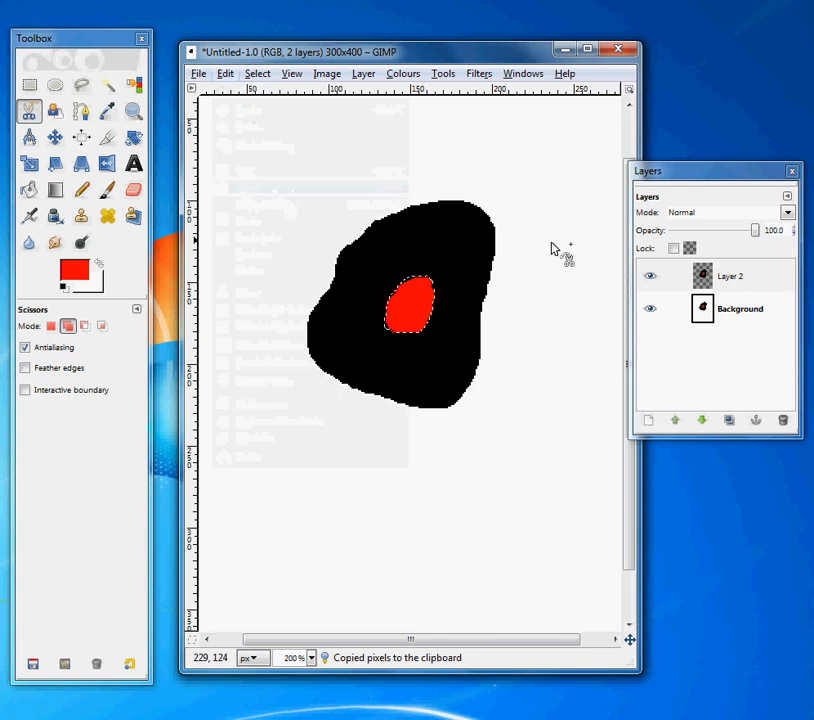
pyautogui.rightClick(725, 365)
pyautogui.click(773, 395)
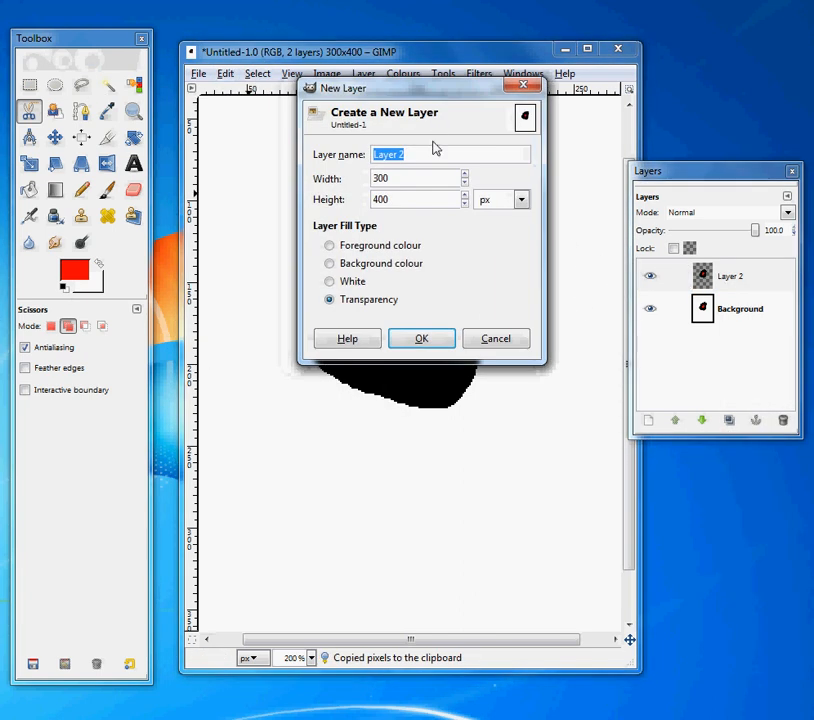
pyautogui.click(440, 156)
pyautogui.press('BackSpace')
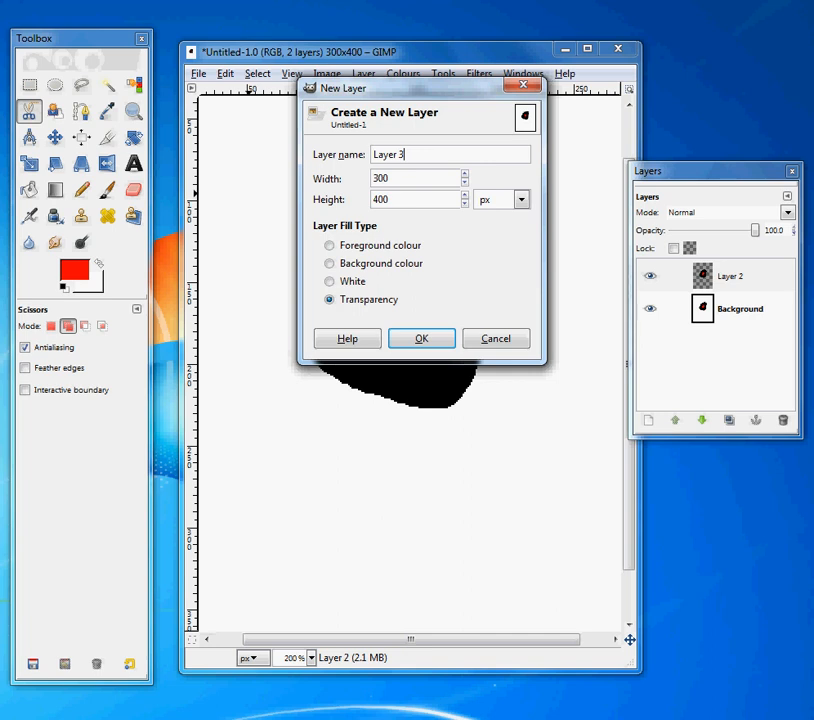
pyautogui.click(440, 336)
# Step: Paste the copied red blob and anchor the floating selection onto Layer 3
pyautogui.rightClick(763, 284)
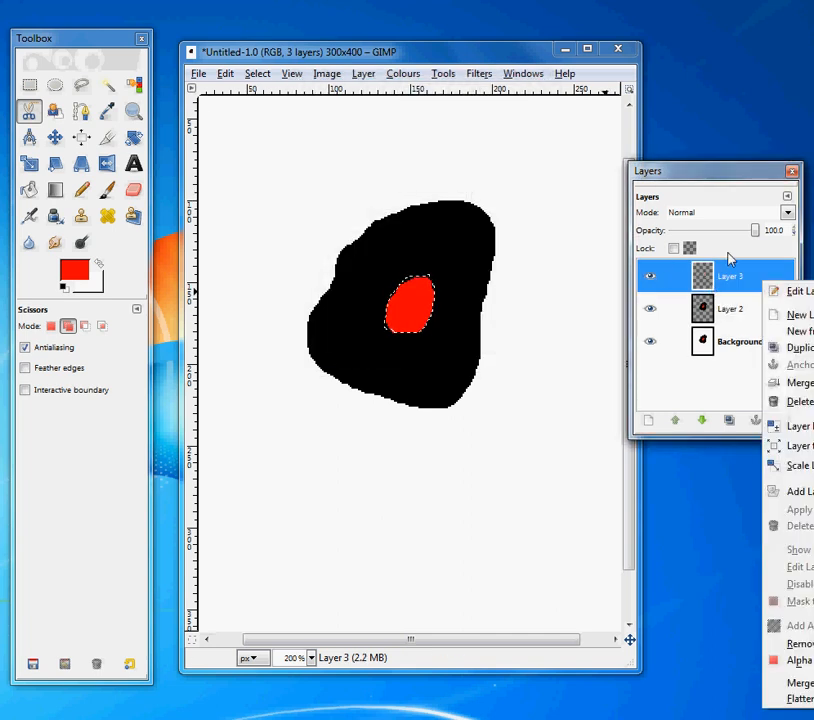
pyautogui.click(226, 76)
pyautogui.click(226, 76)
pyautogui.click(253, 221)
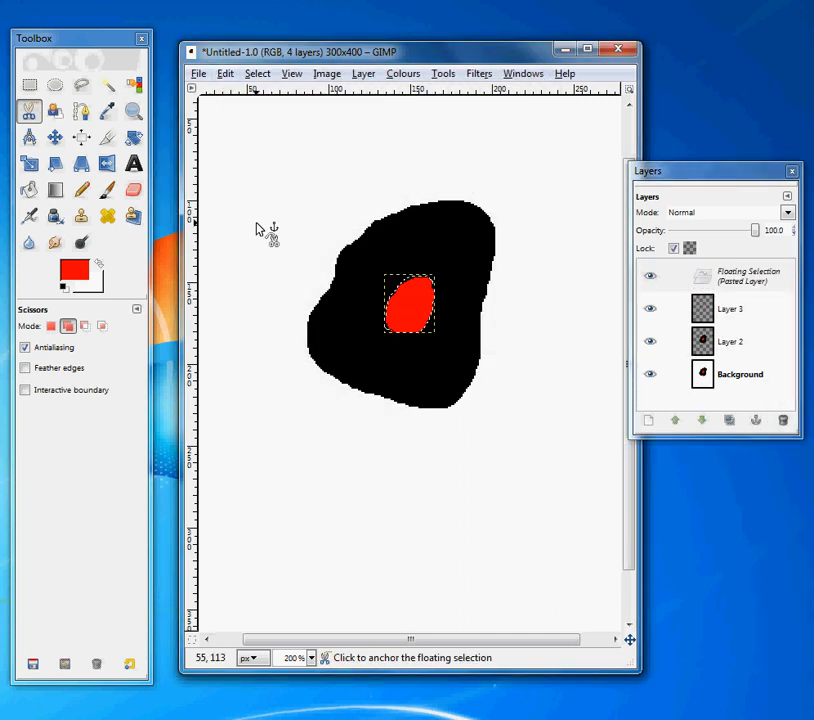
pyautogui.rightClick(745, 278)
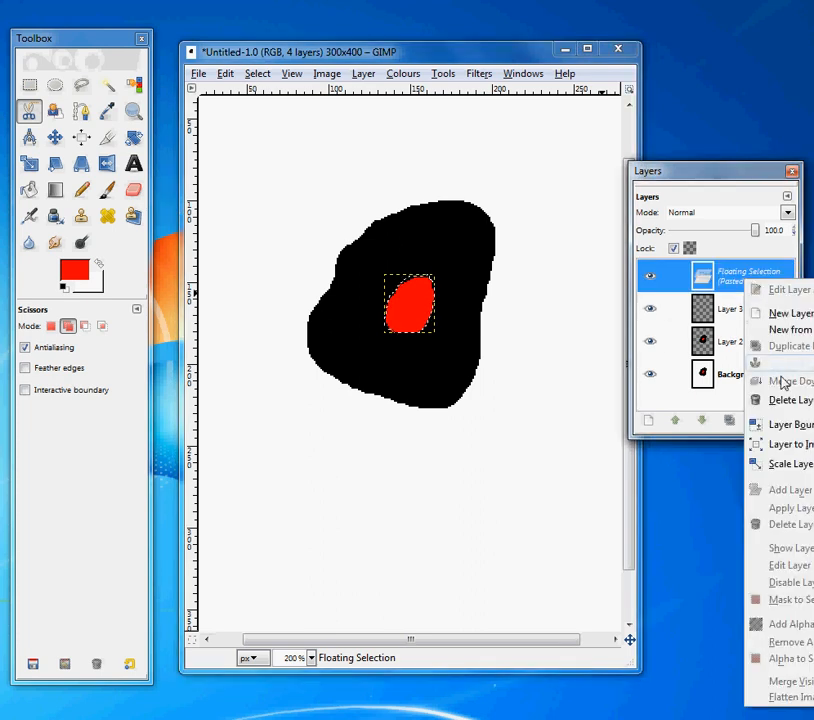
pyautogui.click(798, 364)
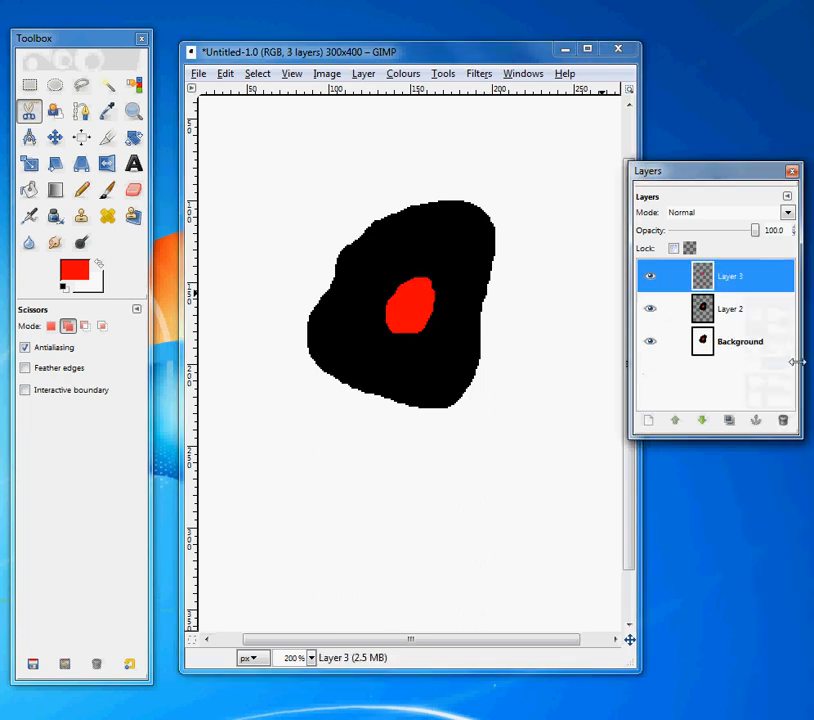
# Step: Make Layer 2 active, choose the Blend tool and set the foreground colour to blue
pyautogui.click(758, 318)
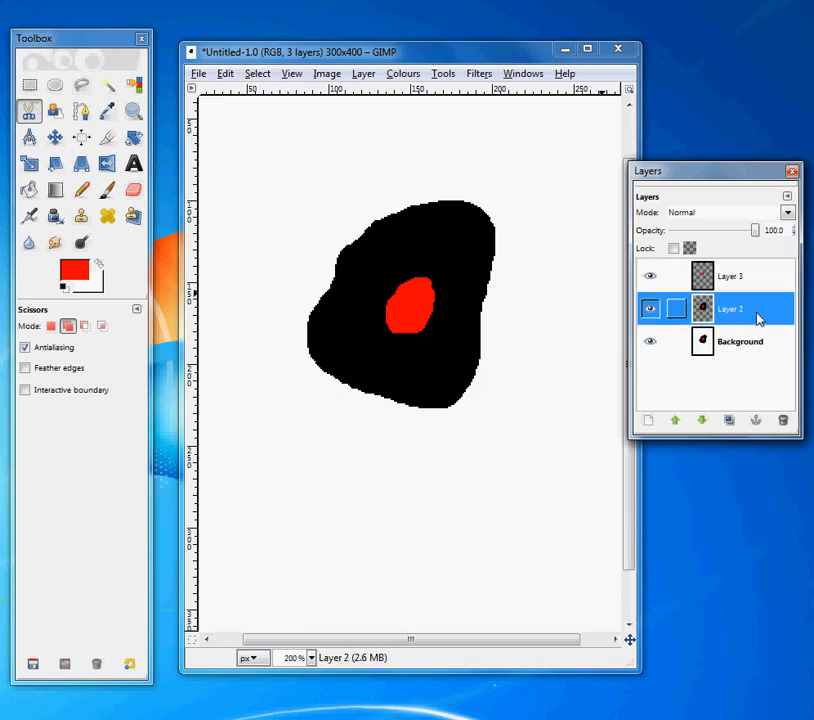
pyautogui.click(54, 190)
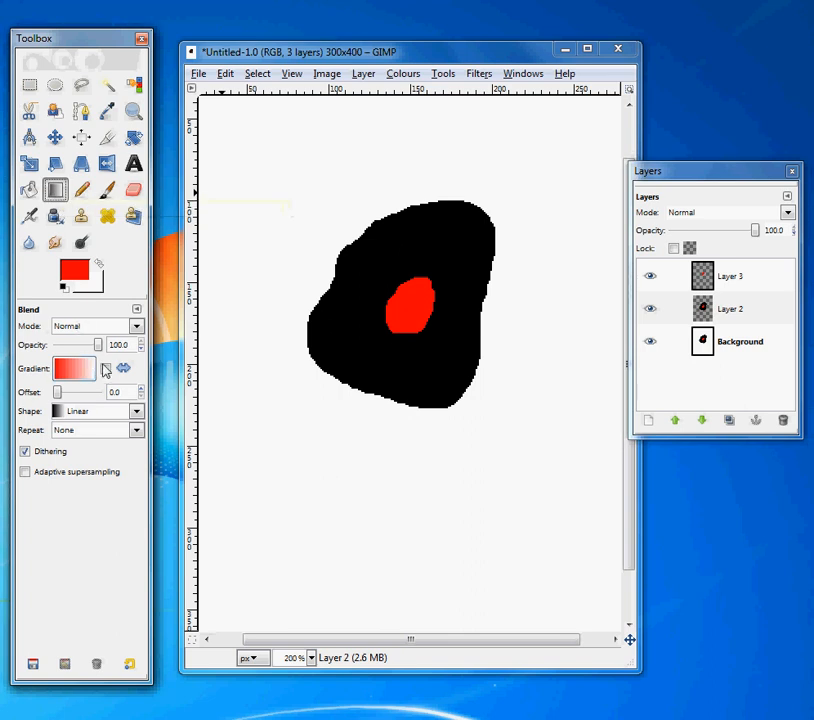
pyautogui.click(75, 369)
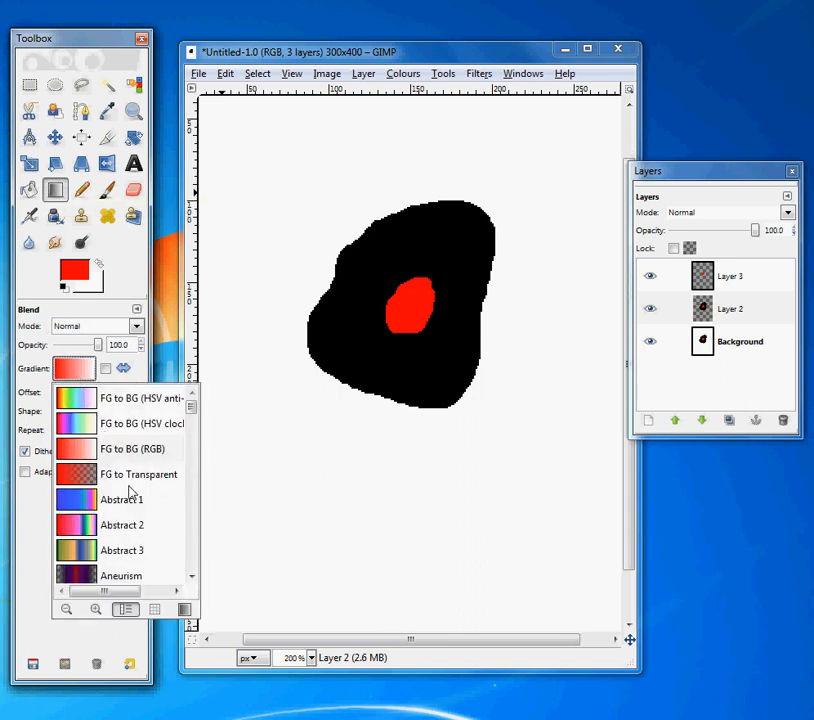
pyautogui.click(85, 284)
pyautogui.click(82, 284)
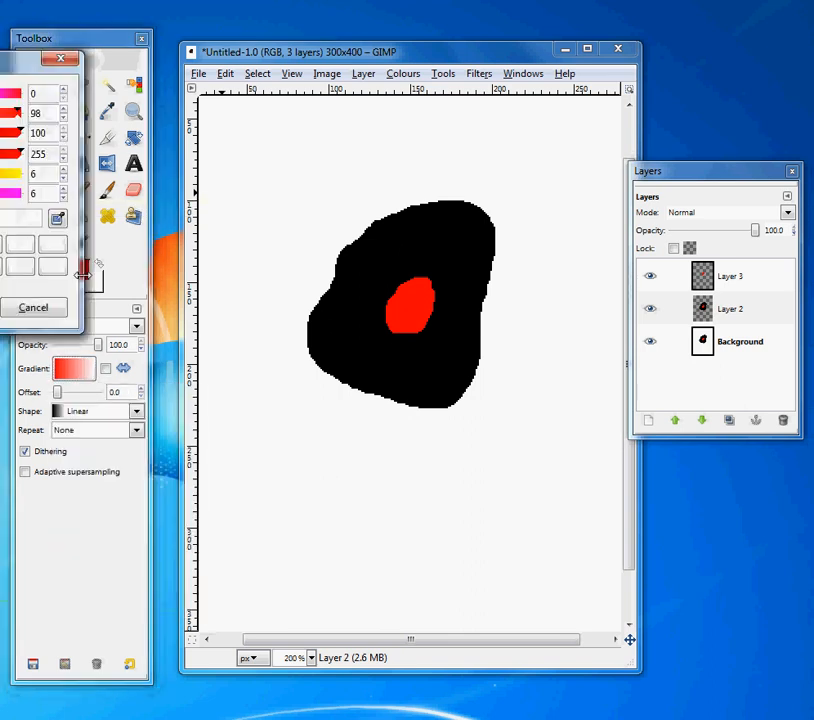
pyautogui.click(0, 150)
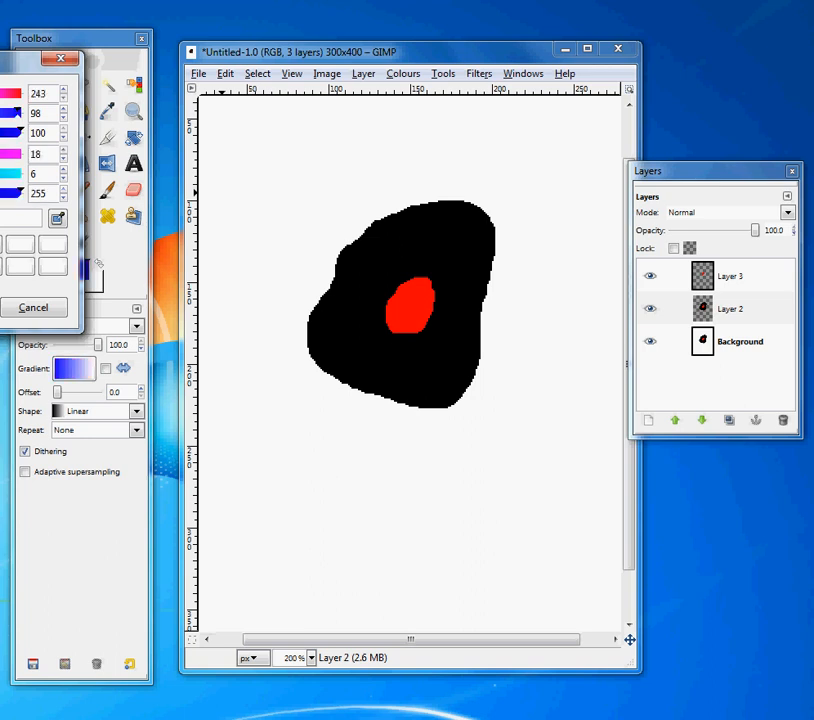
pyautogui.click(0, 308)
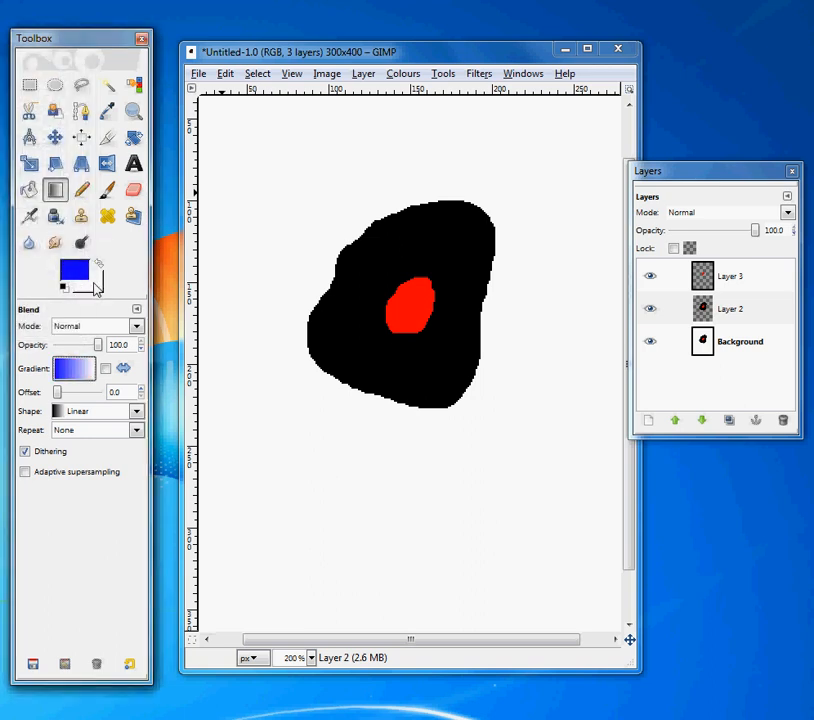
# Step: Try to recolour the white background colour by changing only its hue
pyautogui.click(96, 288)
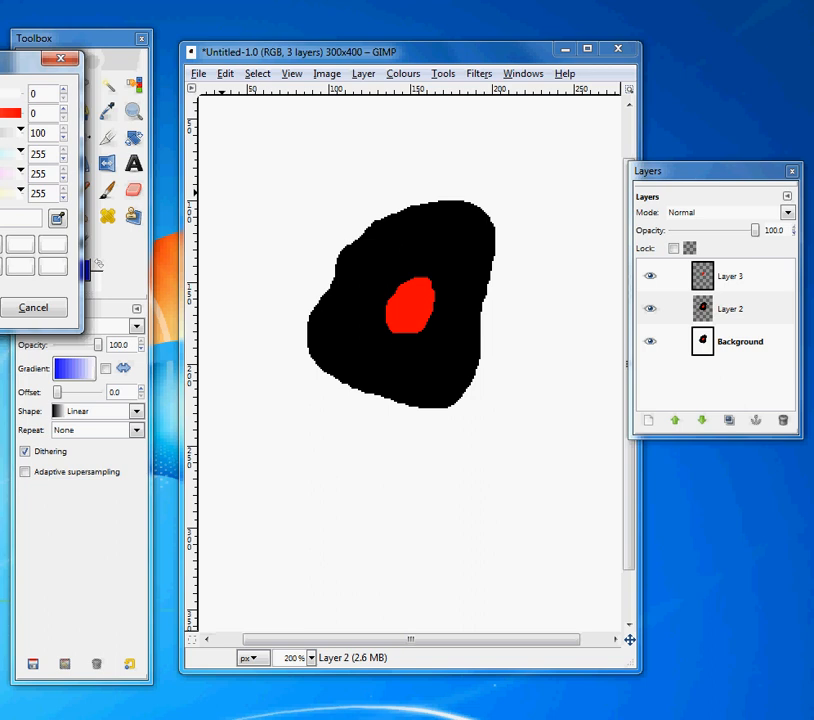
pyautogui.click(0, 308)
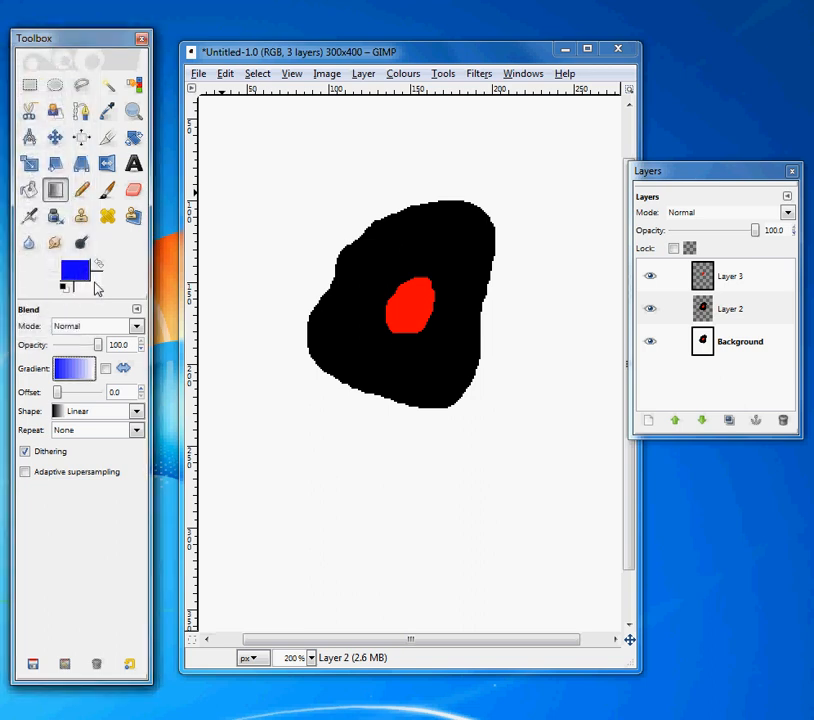
pyautogui.click(97, 289)
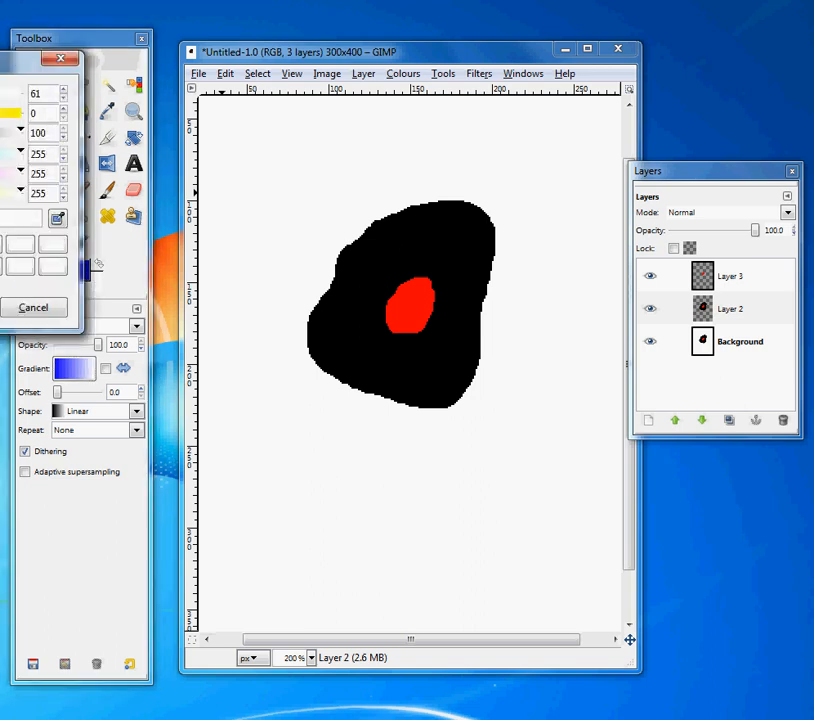
pyautogui.click(0, 308)
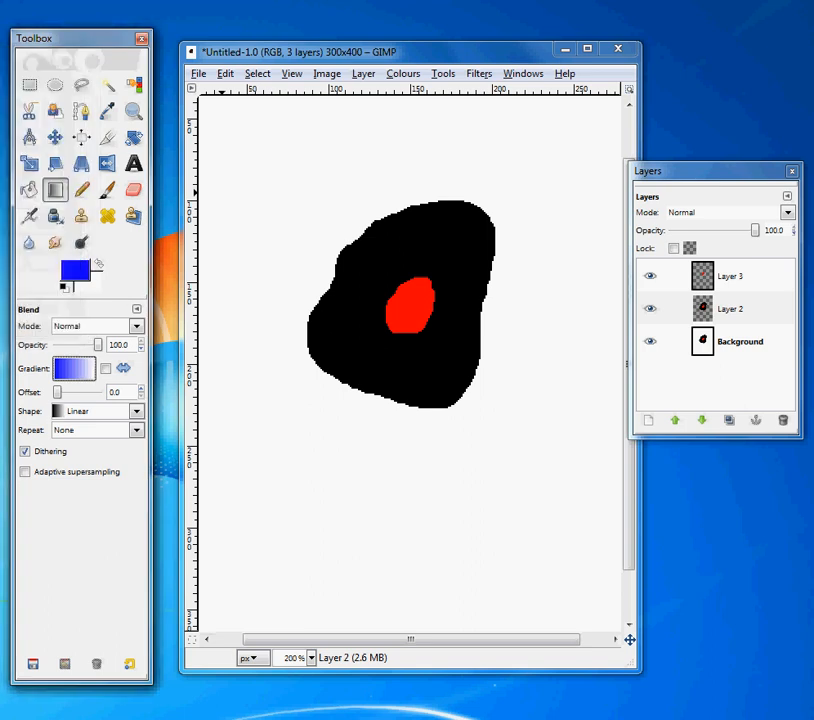
pyautogui.click(97, 289)
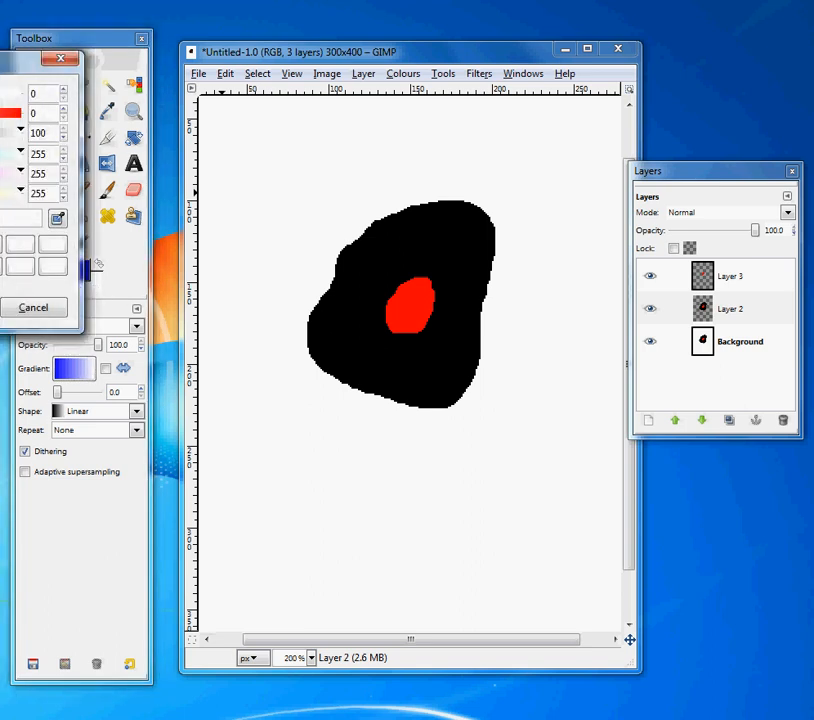
pyautogui.click(0, 308)
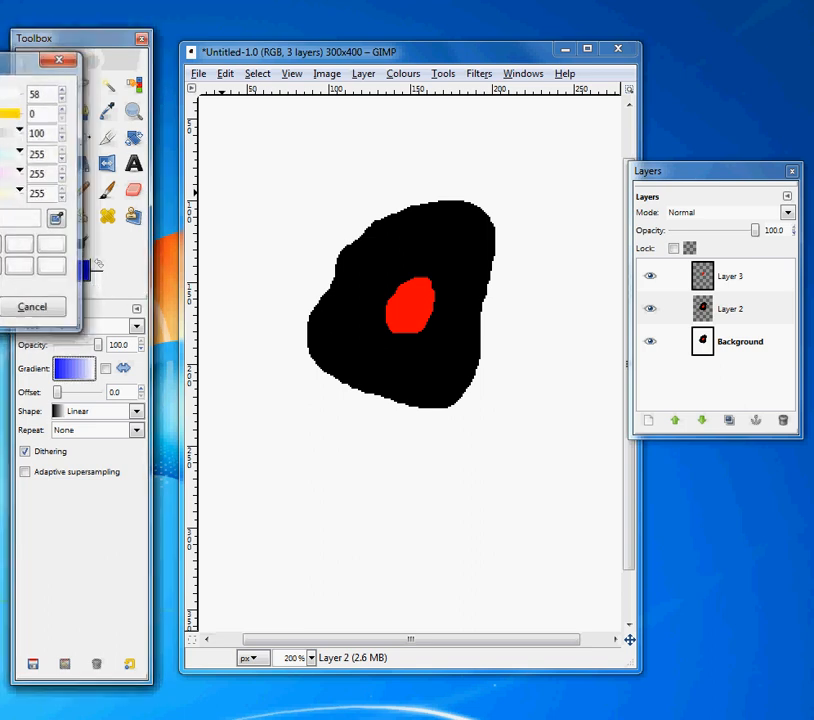
# Step: Swap the foreground and background colours, and set the new foreground colour to yellow
pyautogui.click(99, 263)
pyautogui.click(81, 277)
pyautogui.moveTo(18, 193); pyautogui.dragTo(0, 193)
pyautogui.click(0, 308)
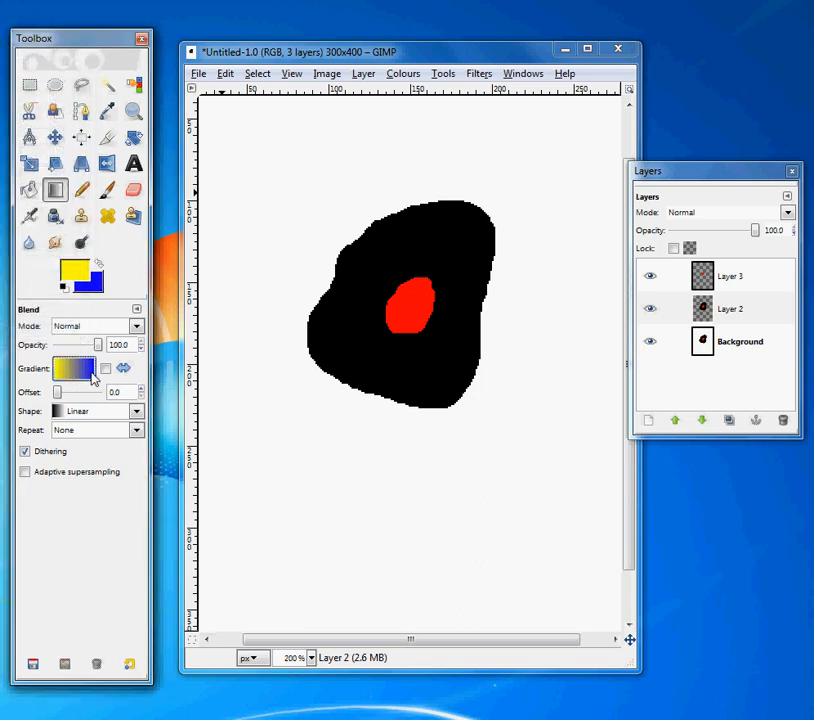
# Step: Try a linear FG to BG (RGB) gradient down across the black shape on Layer 2, and undo it
pyautogui.click(86, 374)
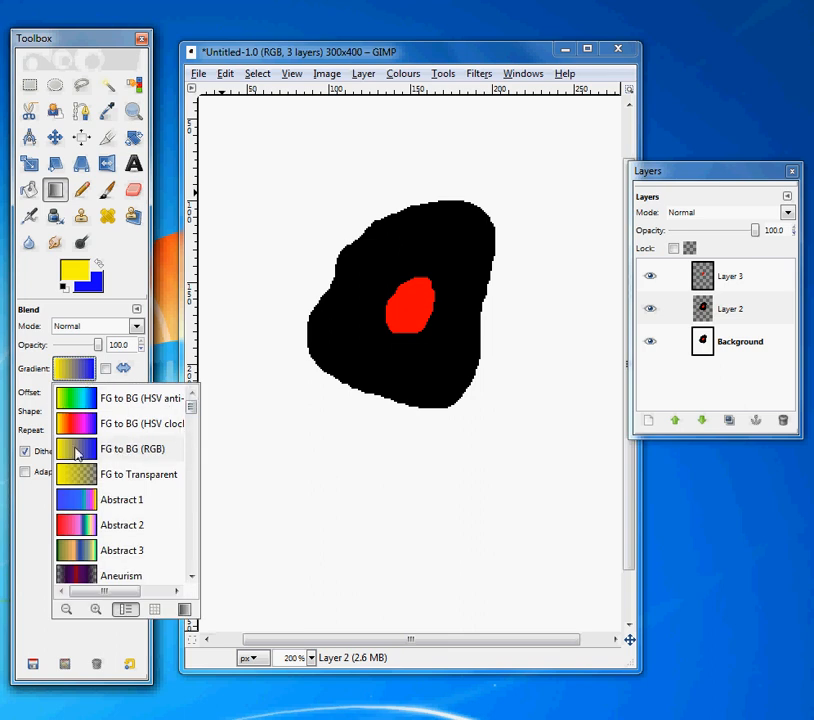
pyautogui.click(28, 510)
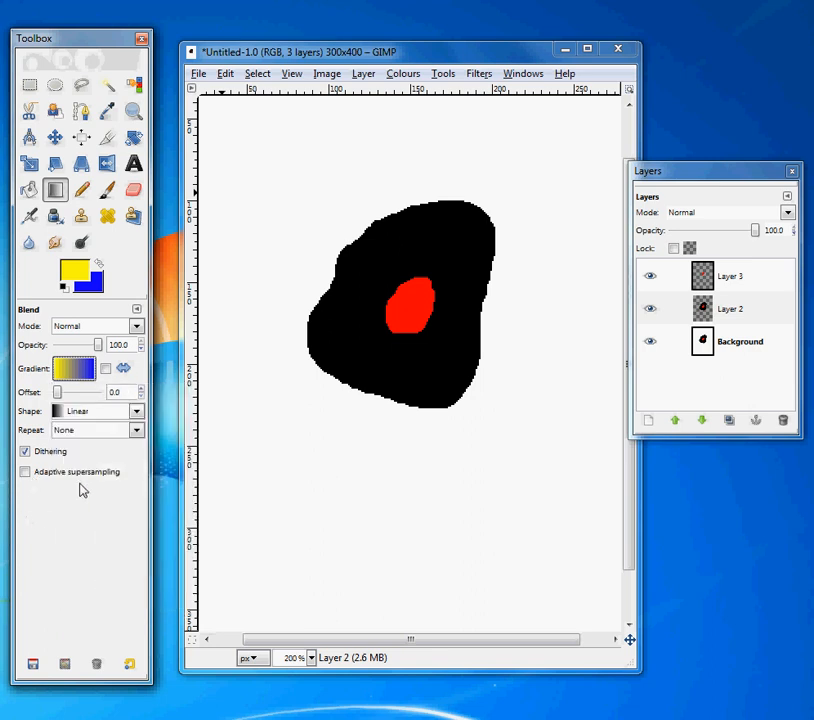
pyautogui.click(136, 411)
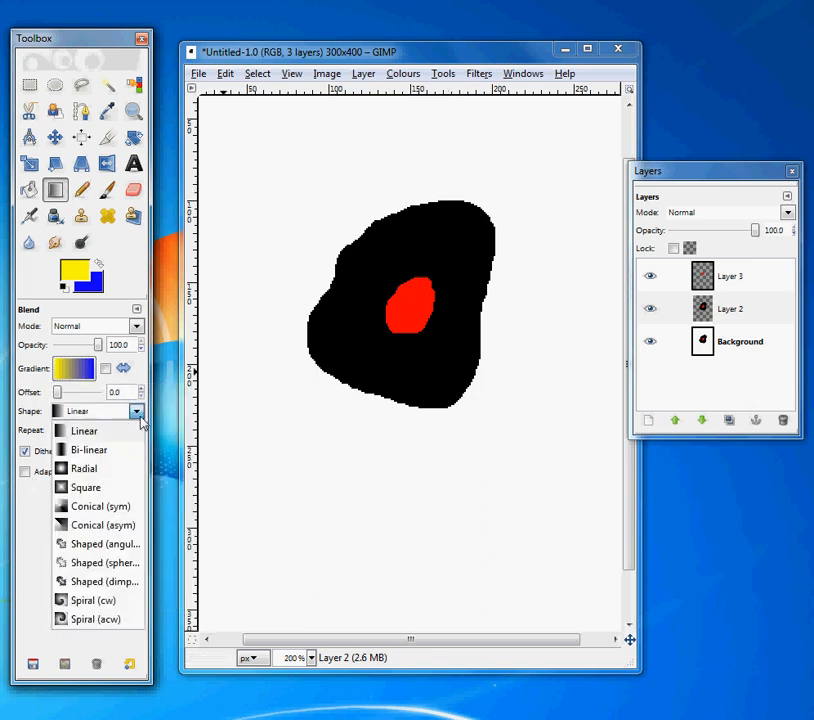
pyautogui.click(122, 431)
pyautogui.moveTo(452, 216); pyautogui.dragTo(414, 414)
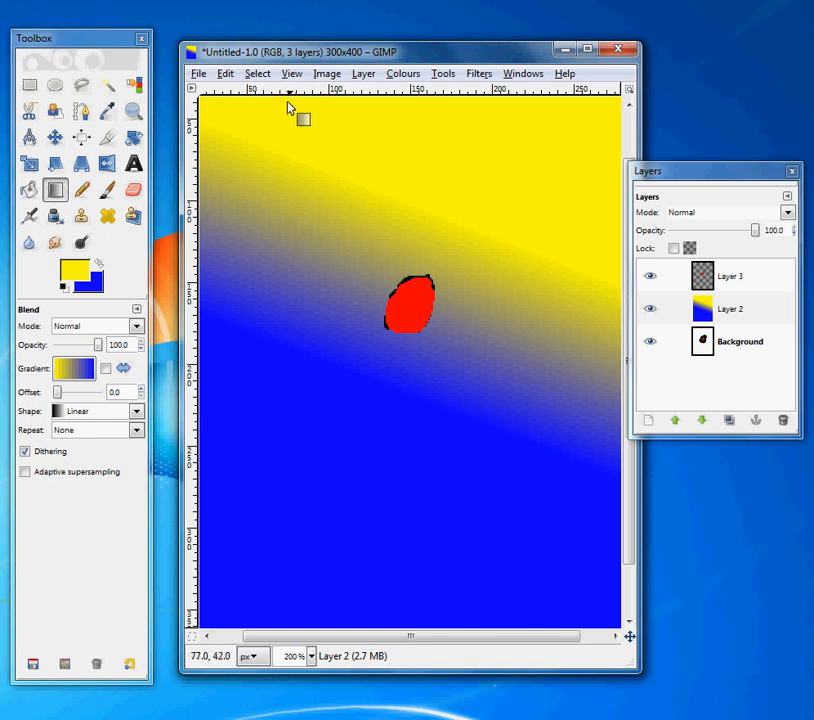
pyautogui.click(225, 73)
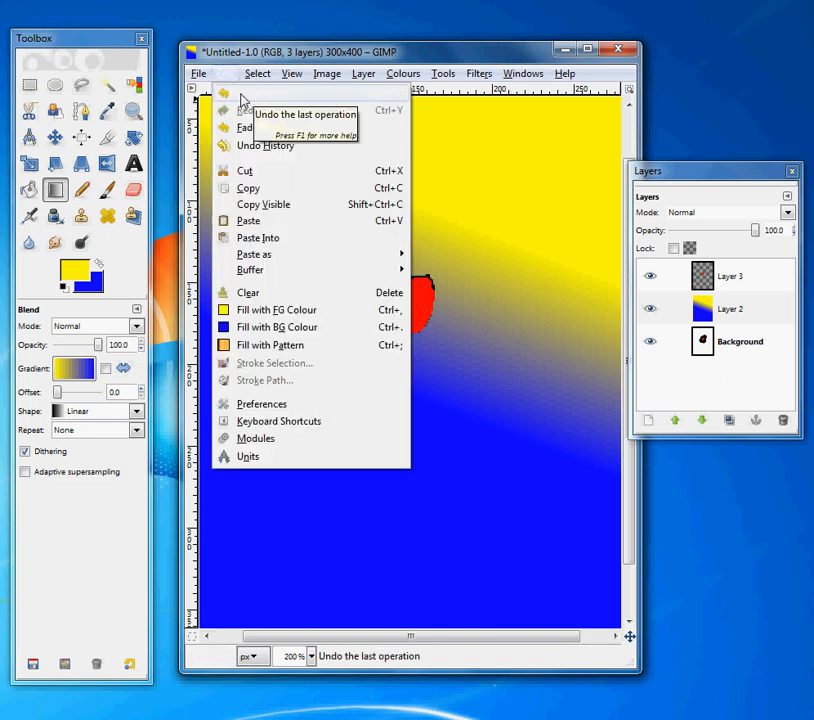
pyautogui.click(238, 96)
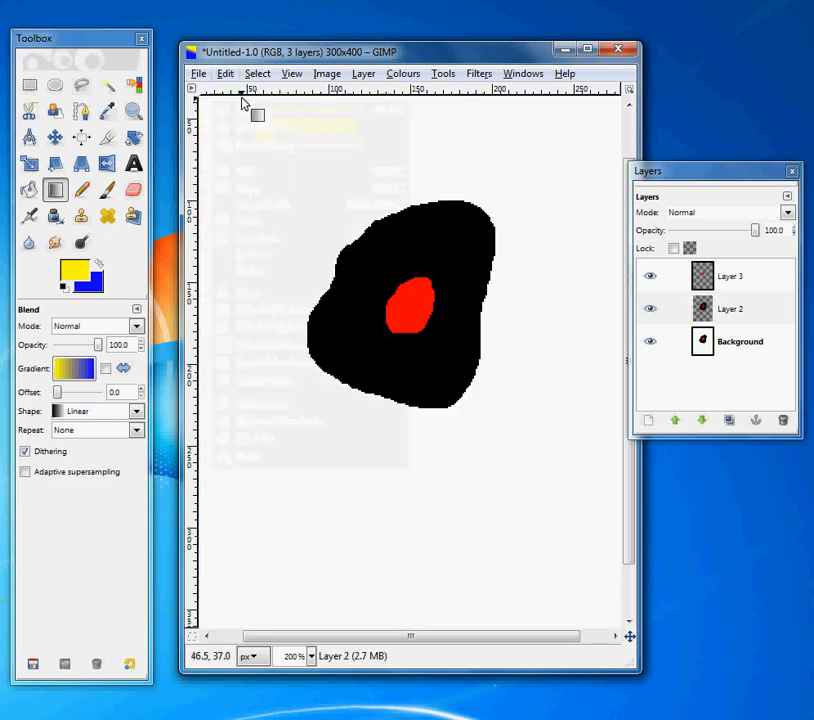
# Step: Select Layer 2's shape with Alpha to Selection and fill it with a linear yellow-to-blue gradient from its upper right to its lower left
pyautogui.click(330, 76)
pyautogui.moveTo(360, 77)
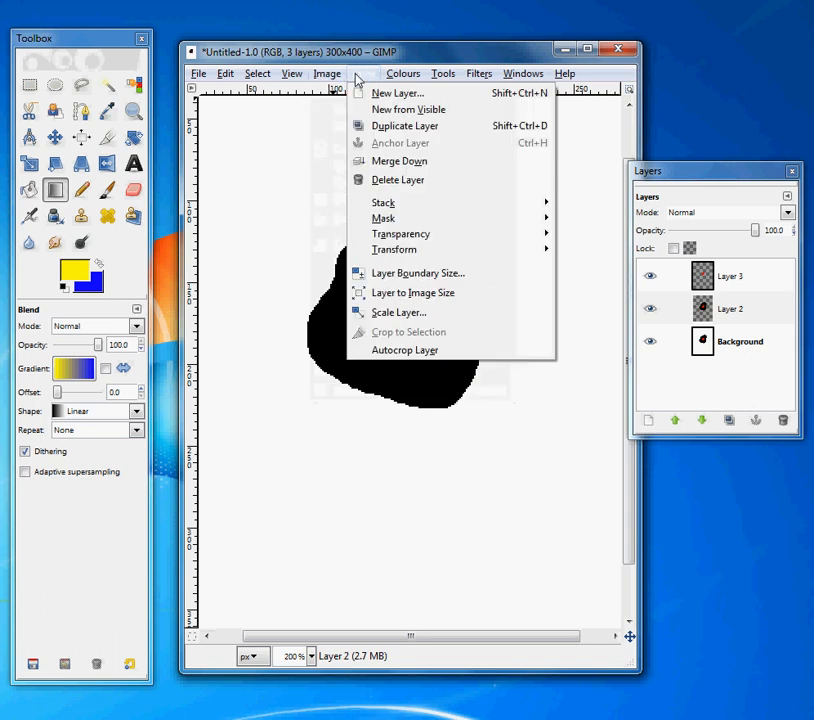
pyautogui.moveTo(412, 236)
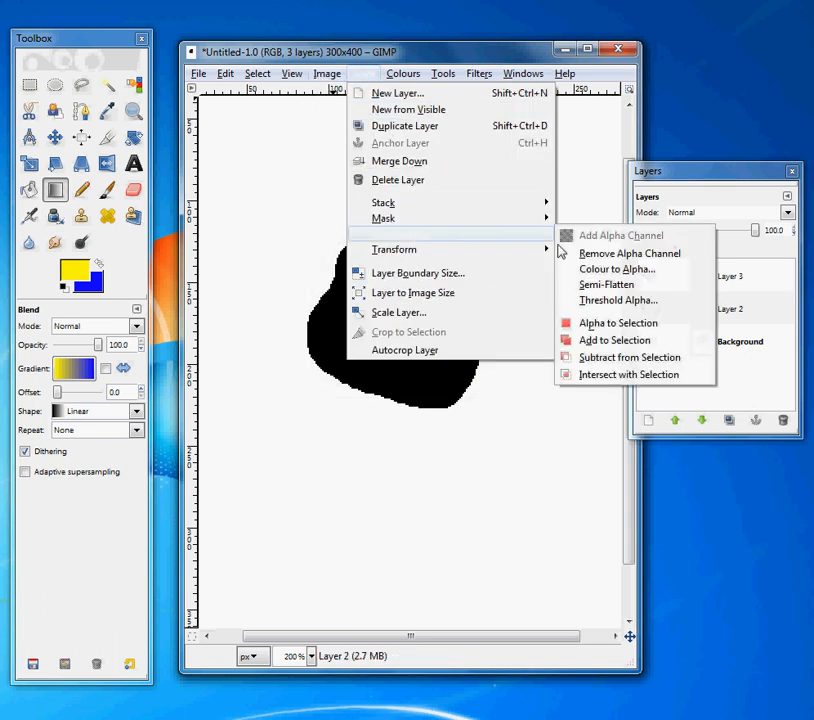
pyautogui.click(654, 326)
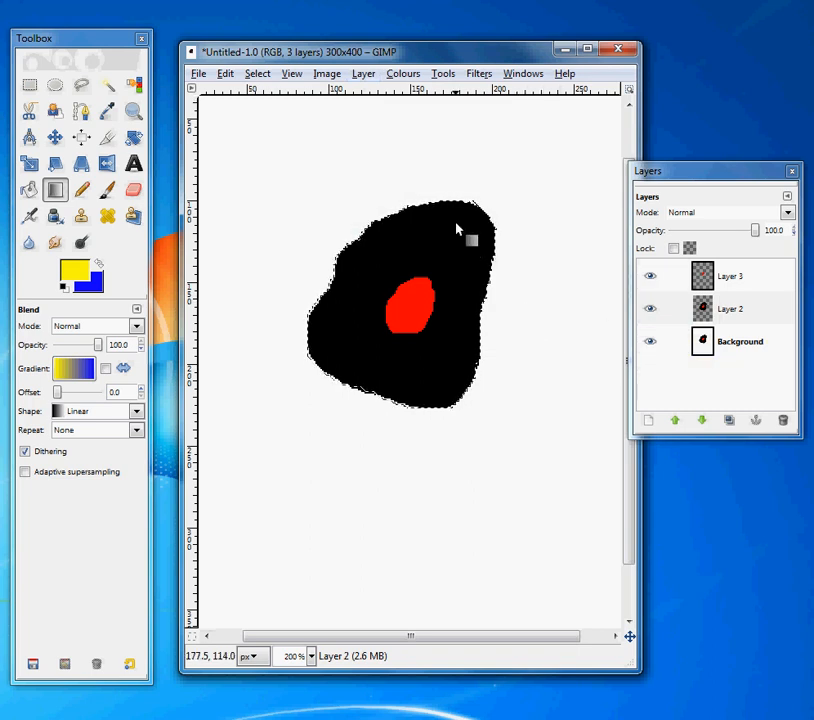
pyautogui.moveTo(457, 224); pyautogui.dragTo(359, 372)
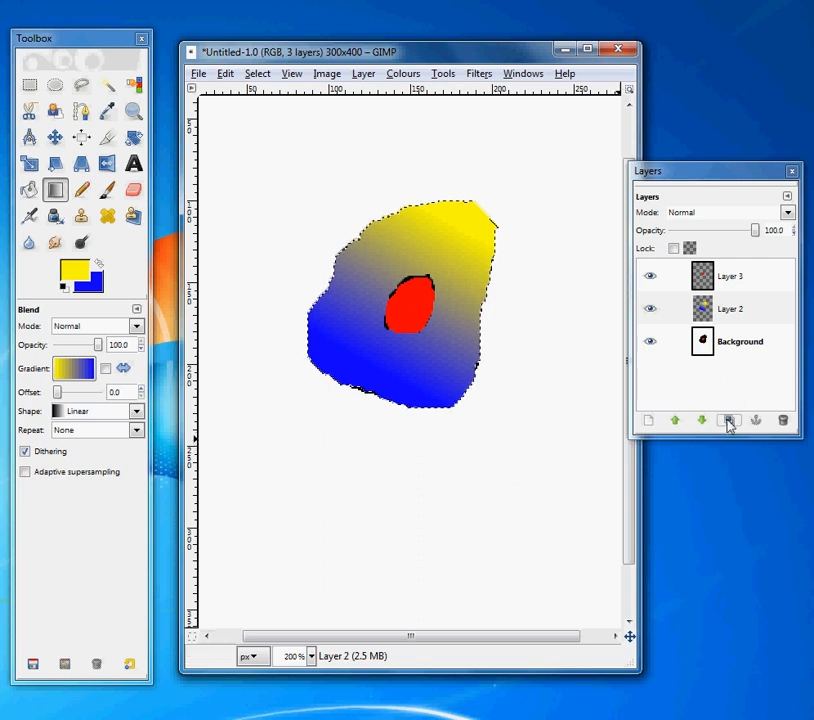
# Step: Choose the Bucket Fill tool and select the red blob's outline on Layer 3 with Alpha to Selection
pyautogui.click(756, 288)
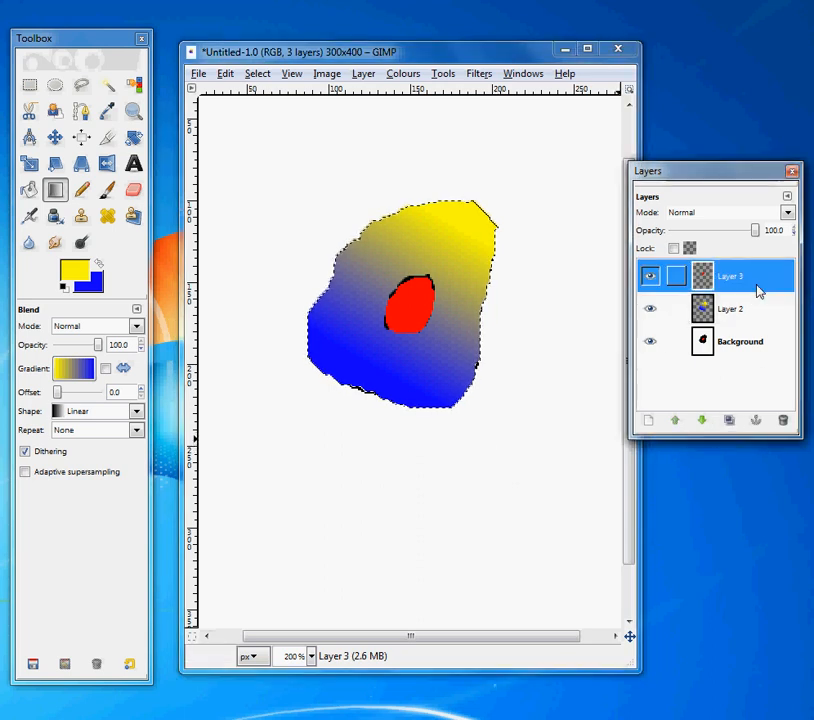
pyautogui.click(29, 189)
pyautogui.click(364, 74)
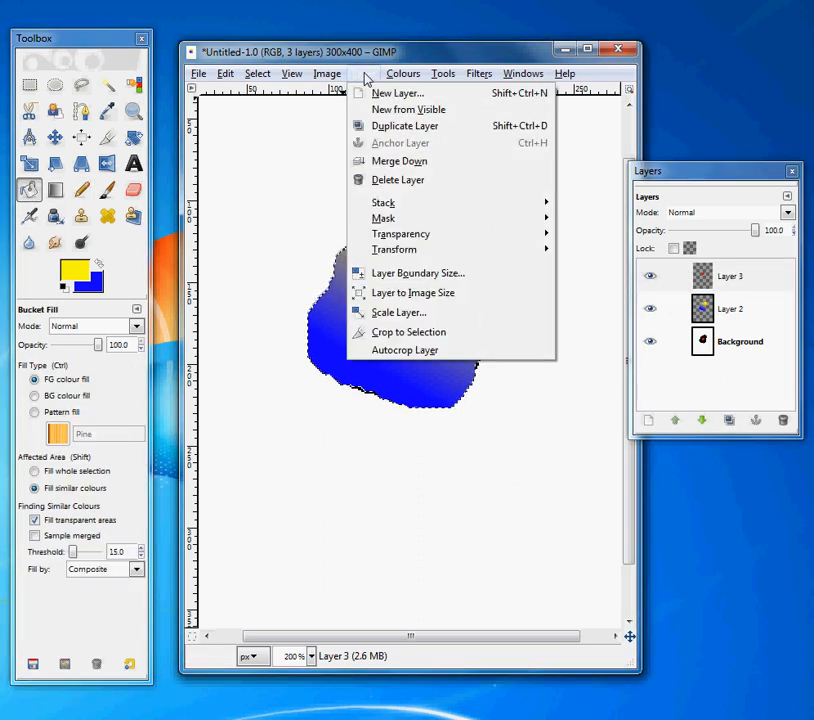
pyautogui.moveTo(421, 242)
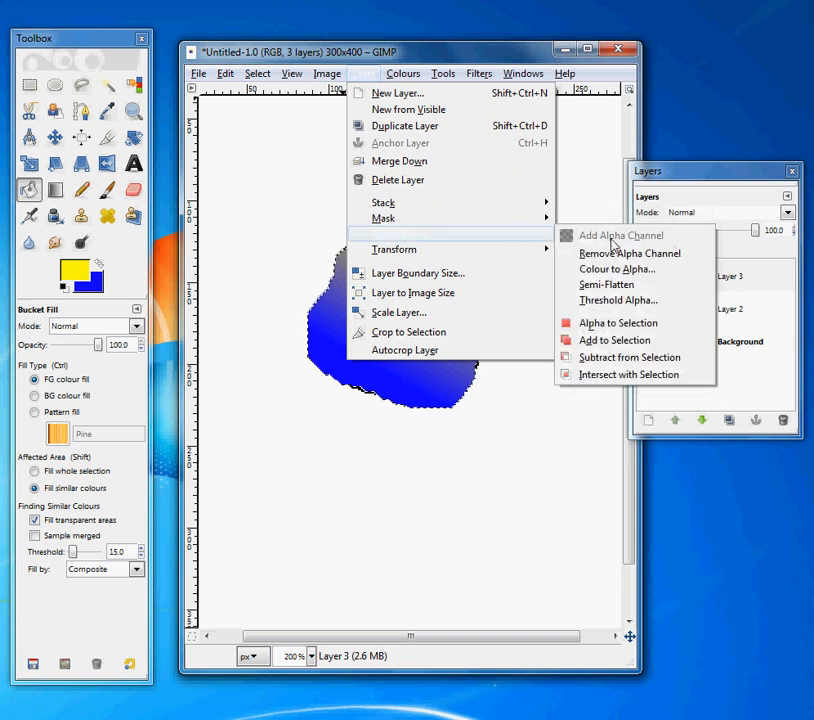
pyautogui.click(662, 324)
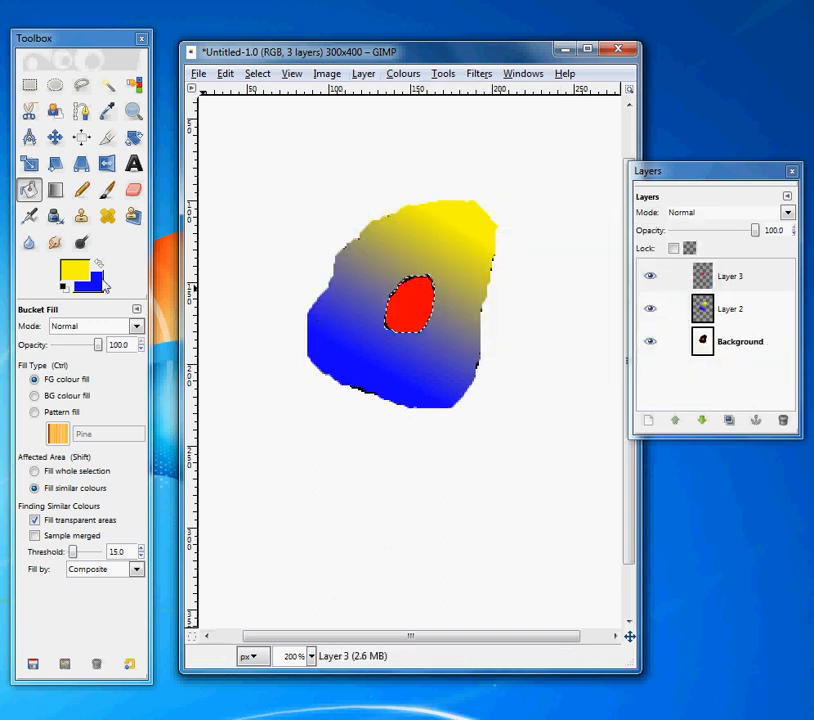
# Step: Swap the foreground and background colours, and set the new foreground colour to magenta (RGB 255, 6, 234)
pyautogui.click(100, 268)
pyautogui.click(86, 278)
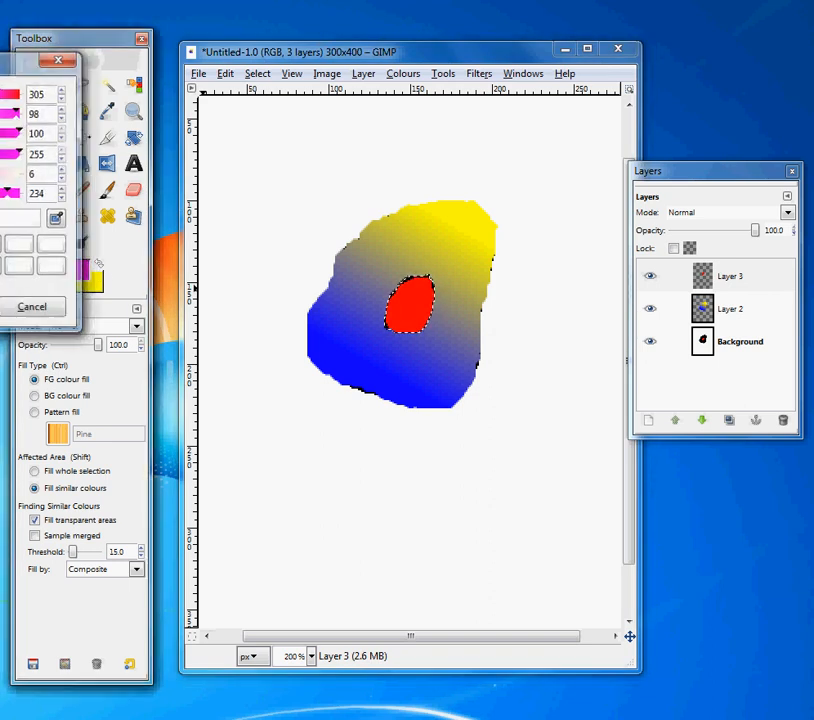
pyautogui.press('Return')
# Step: Bucket-fill the blob on Layer 3 with the foreground colour, using Fill whole selection, and clear the selection
pyautogui.click(413, 312)
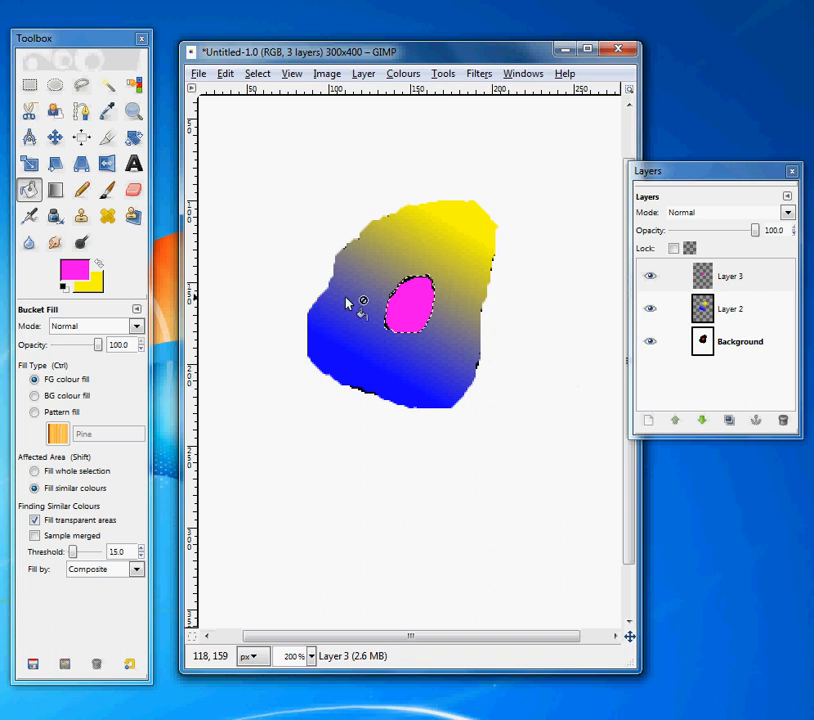
pyautogui.click(101, 471)
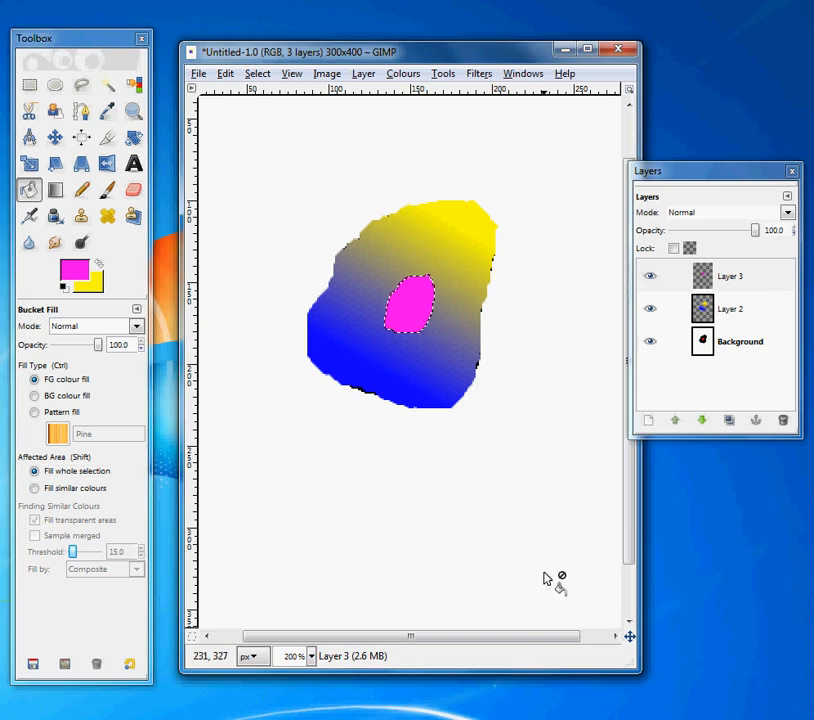
pyautogui.click(262, 76)
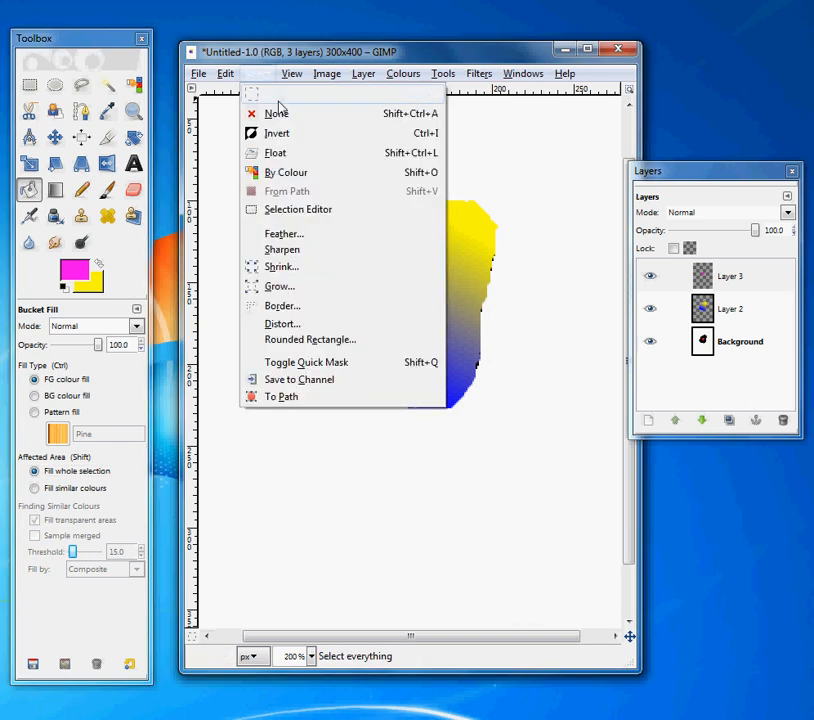
pyautogui.click(270, 113)
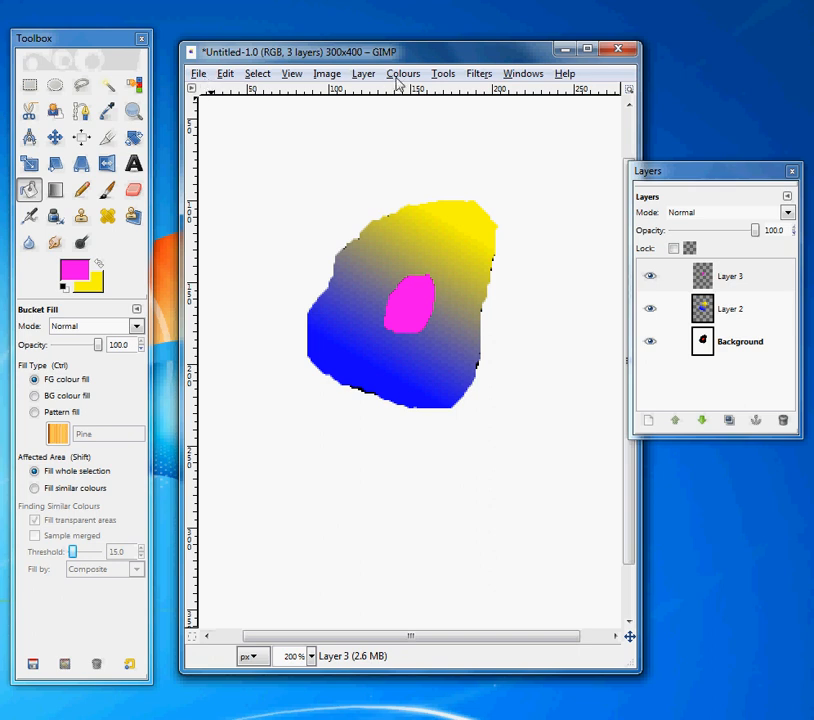
# Step: Save the image in the Pictures folder as flat_image.jpg, accepting the export for JPEG and a quality of 85
pyautogui.click(365, 75)
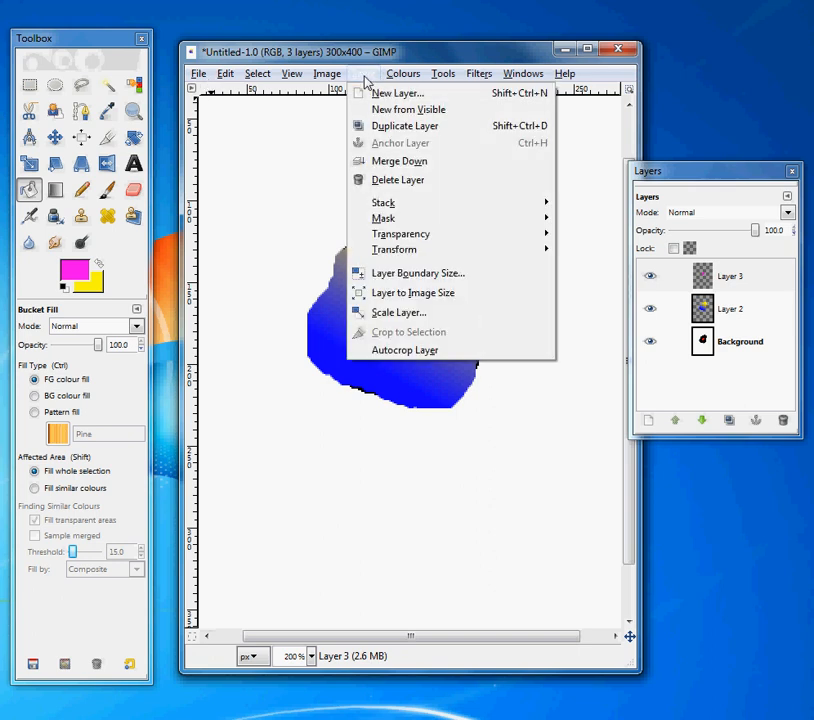
pyautogui.moveTo(200, 74)
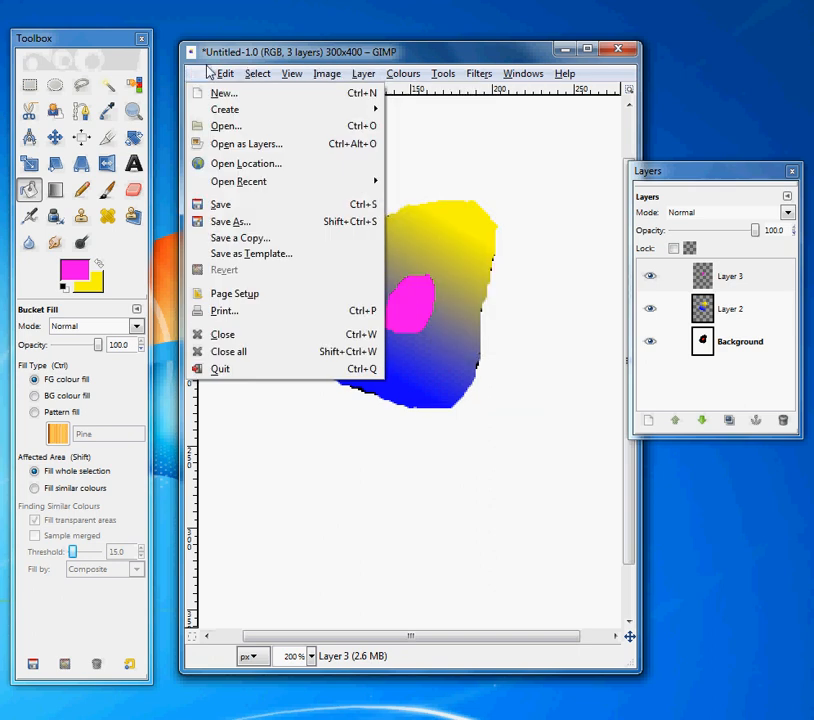
pyautogui.click(245, 220)
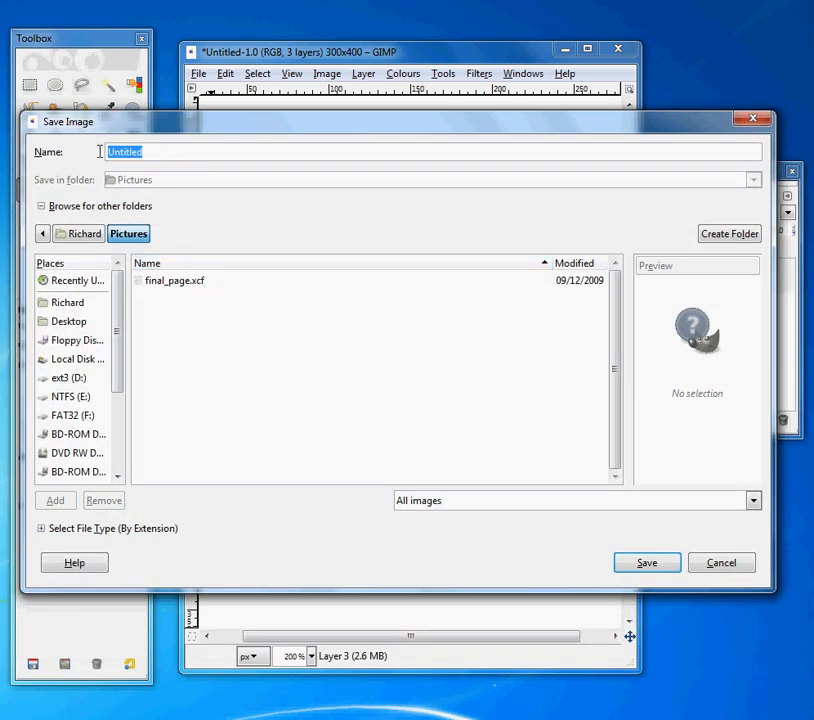
pyautogui.write('flat_image.jpg')
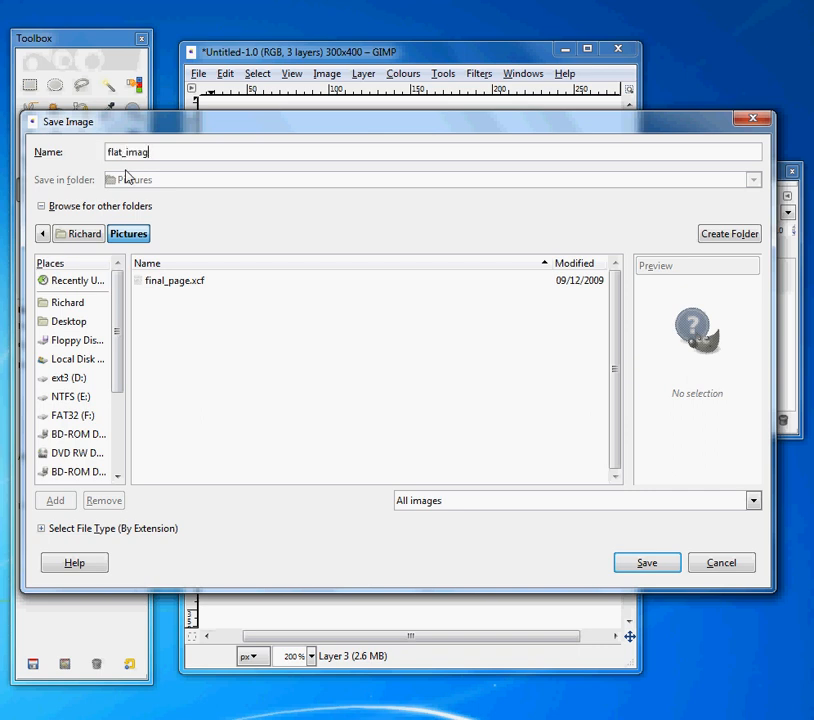
pyautogui.click(655, 566)
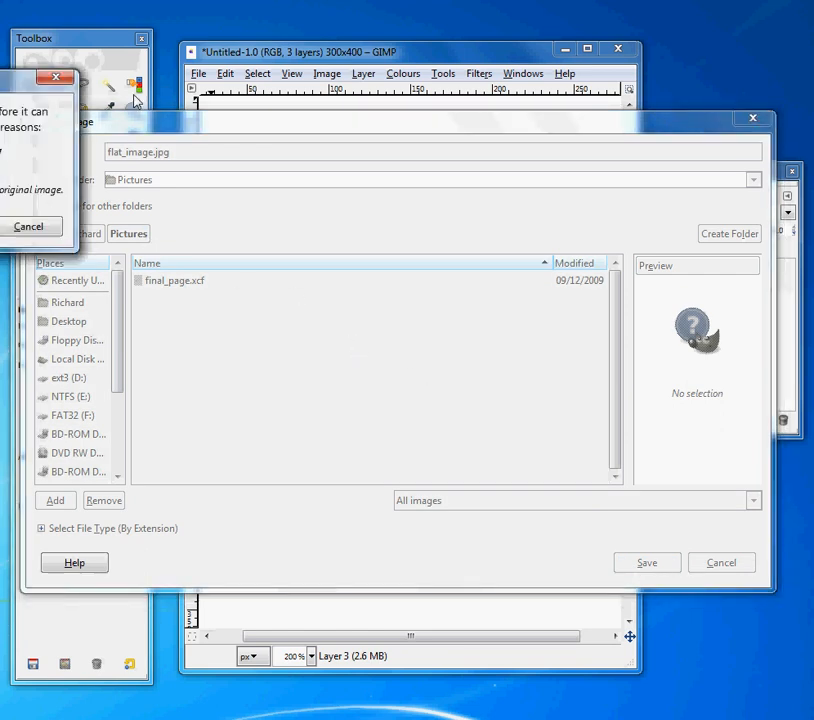
pyautogui.click(429, 241)
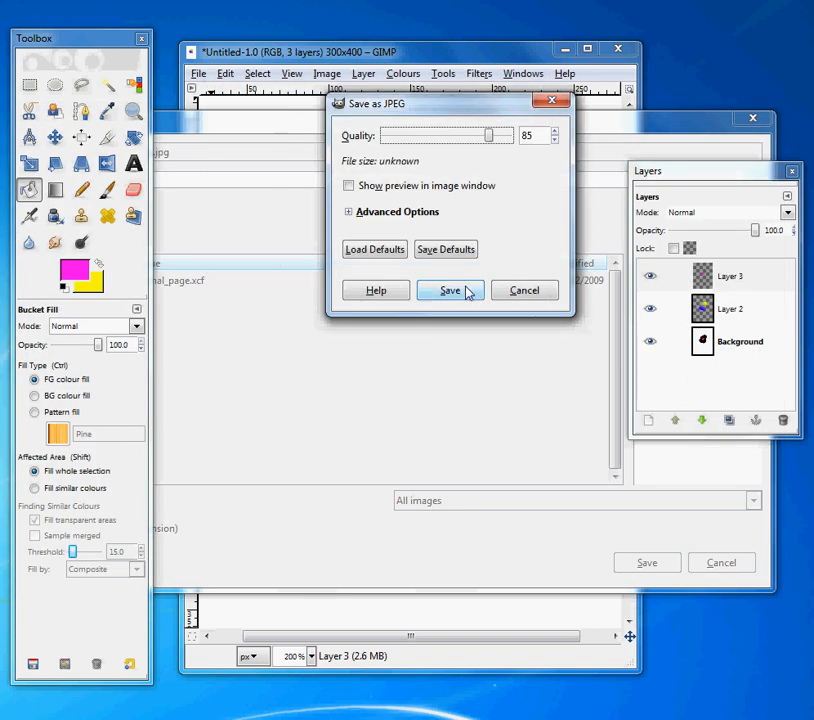
pyautogui.click(466, 292)
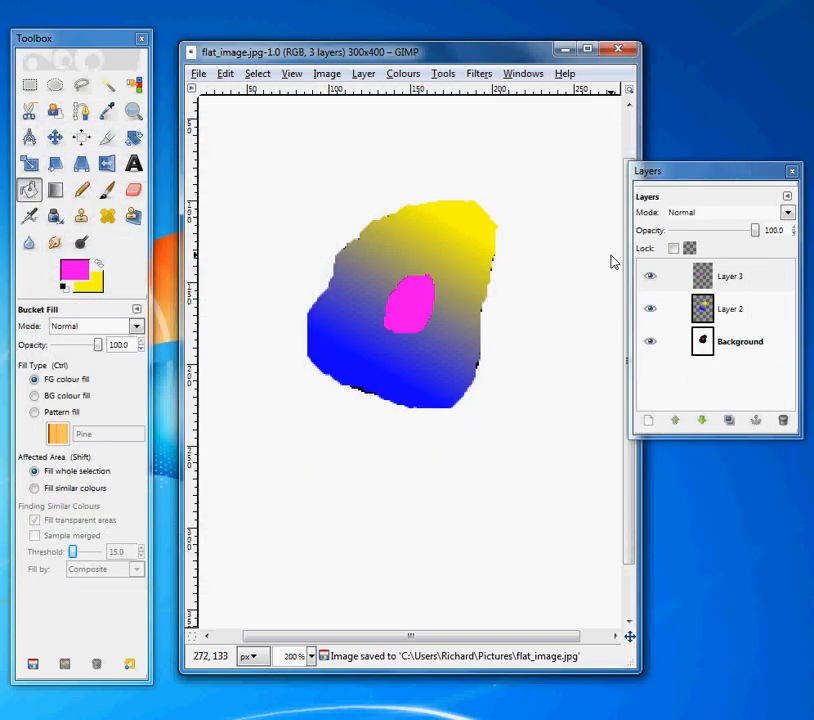